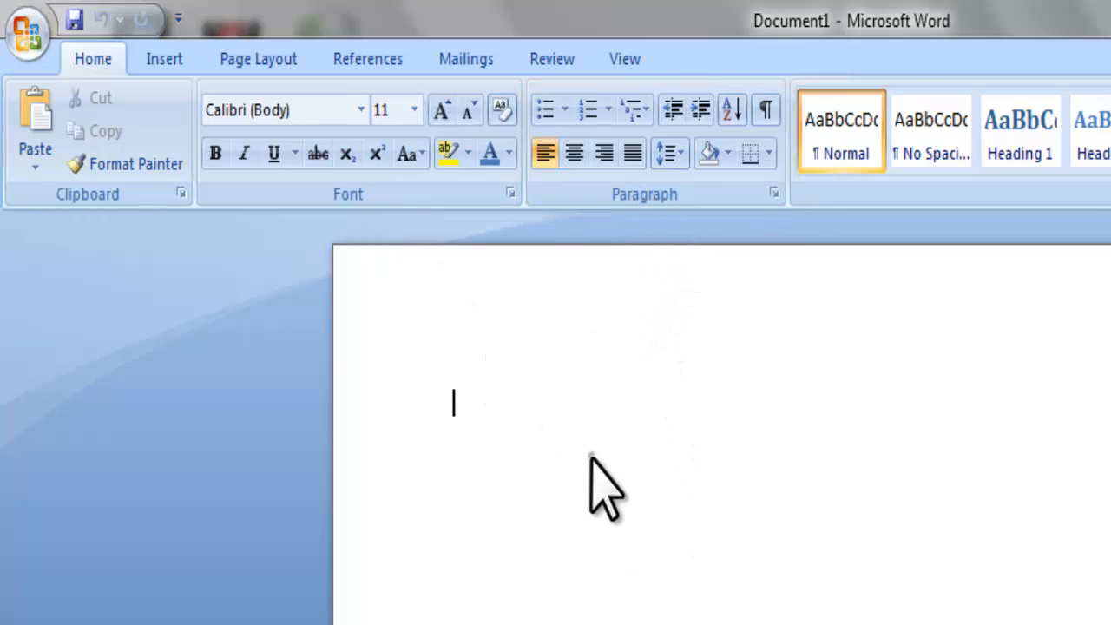
- Insert the "Get help and support" heading, its Google Play Console paragraph and the four lines about libraries and UI component classes
text(Get help and support The Google Play Console Help Center contains information to guide you through the console's features. When you have specific account, publication, or transaction questions, you can contact our support team for help. A new collection of libraries that help you design robust  testable, and maintainable apps. Start with classes for managing your UI component  lifecycle and handling data persistence)
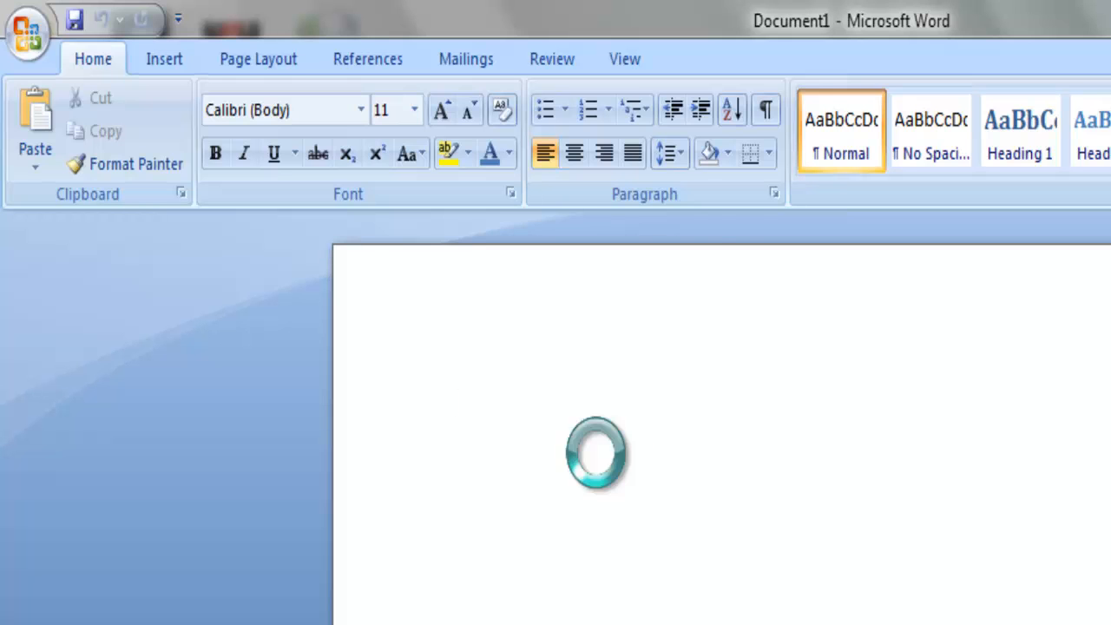
scroll(640, 608, up, 3)
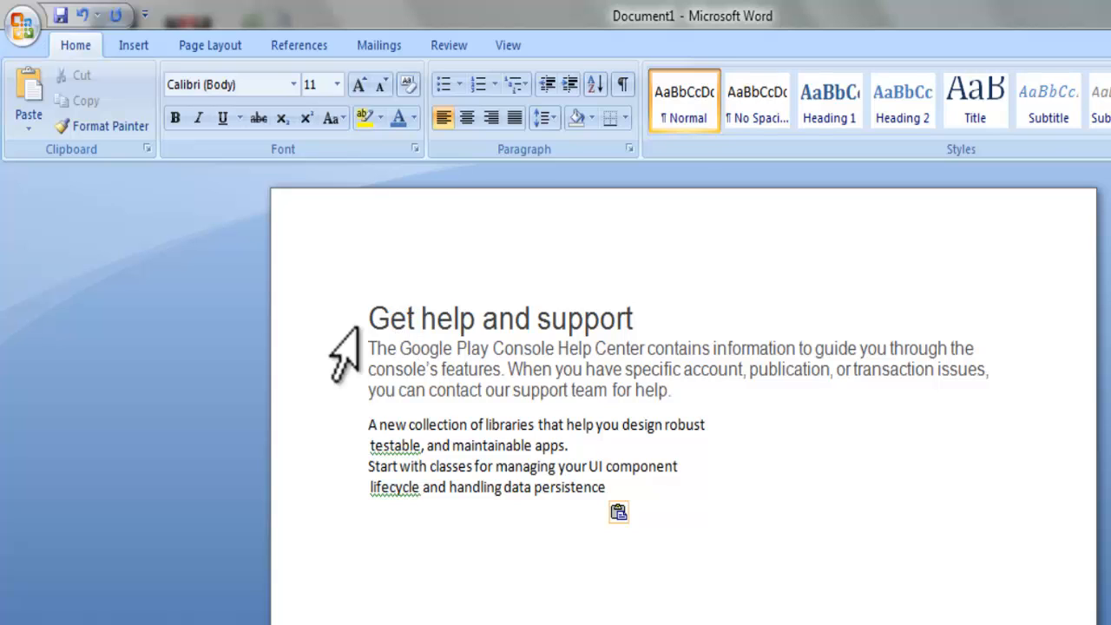
- Select the whole document text, try justified alignment on it and return it to left alignment
drag(371, 323, 415, 495)
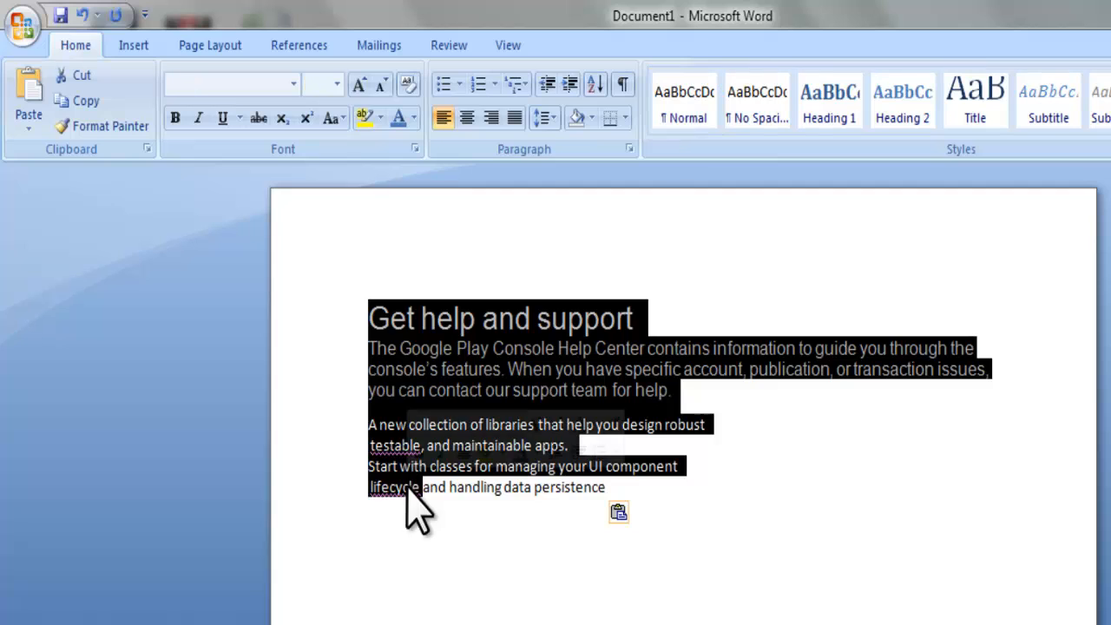
click(797, 464)
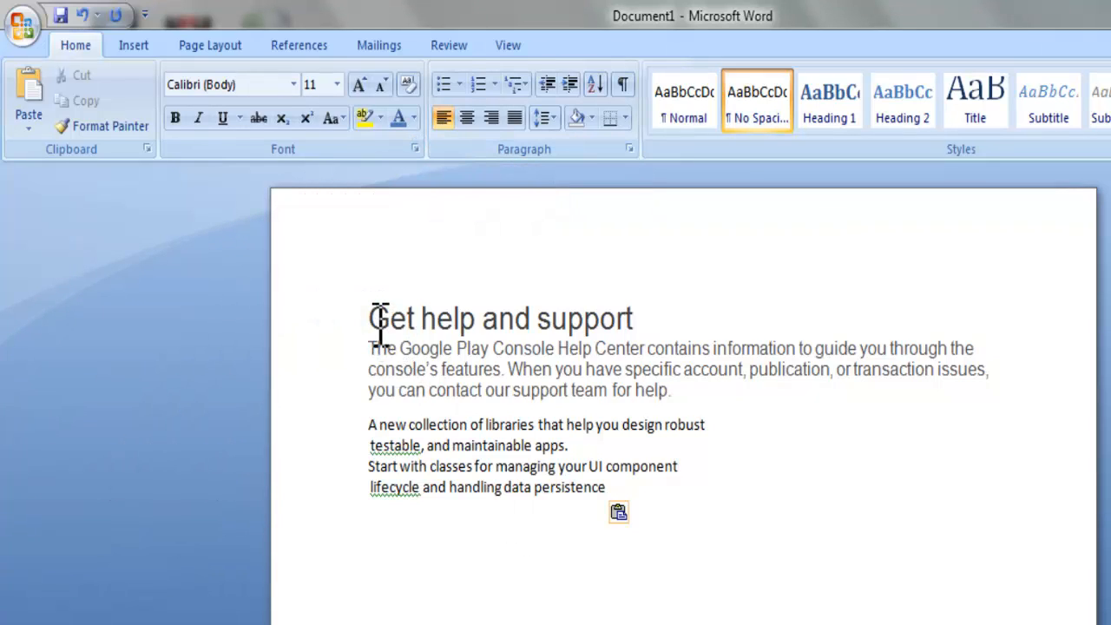
drag(379, 323, 639, 513)
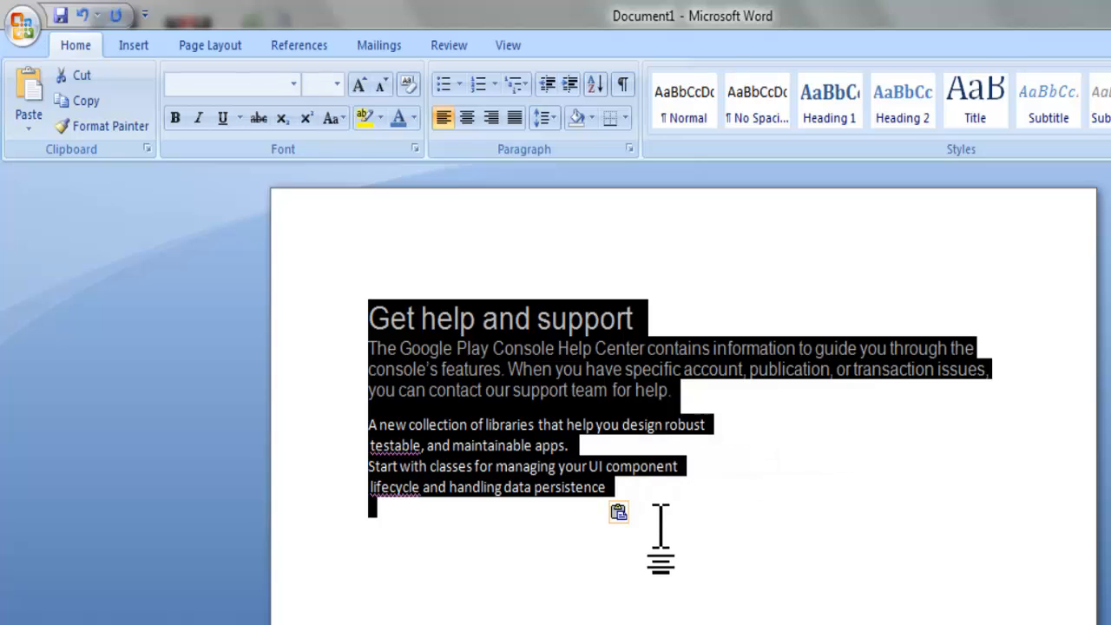
key(ctrl+j)
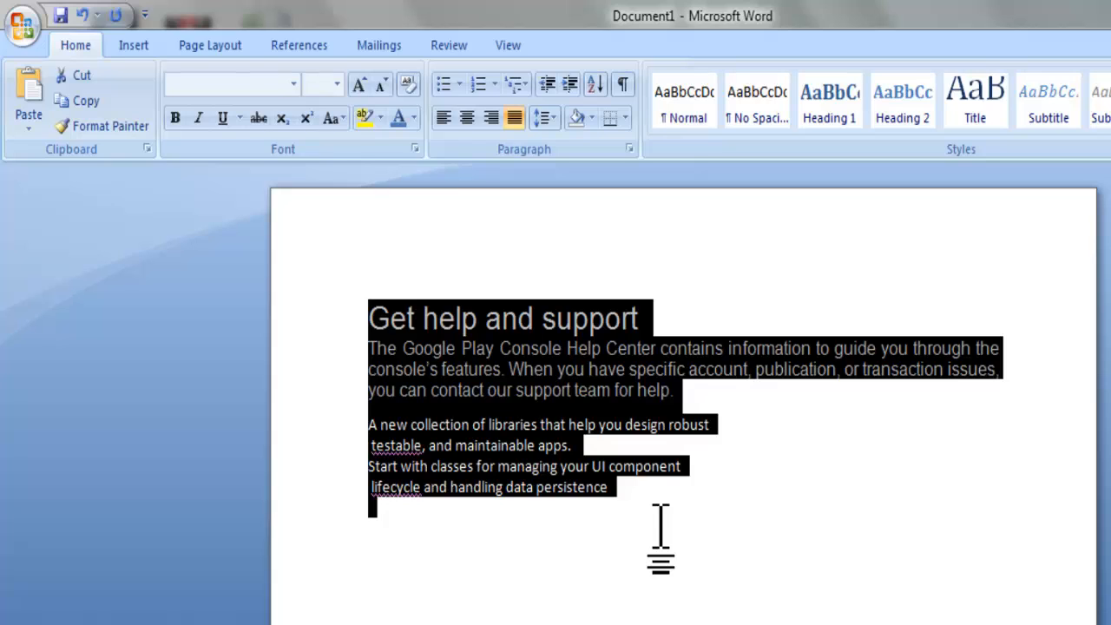
key(ctrl+l)
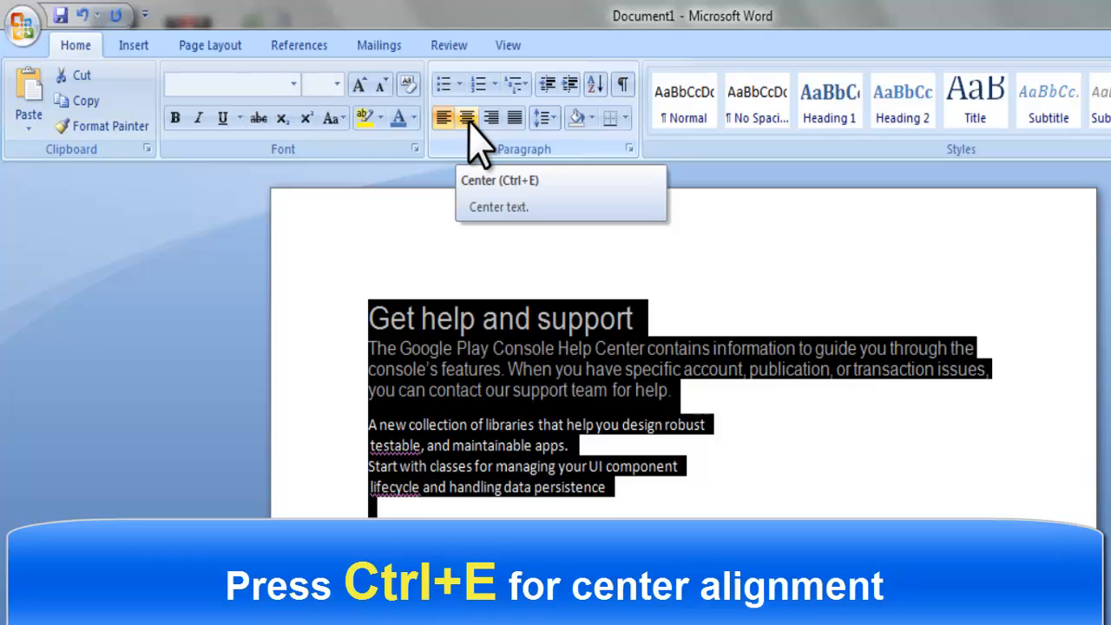
- Try center alignment and right alignment on the selected text
click(467, 118)
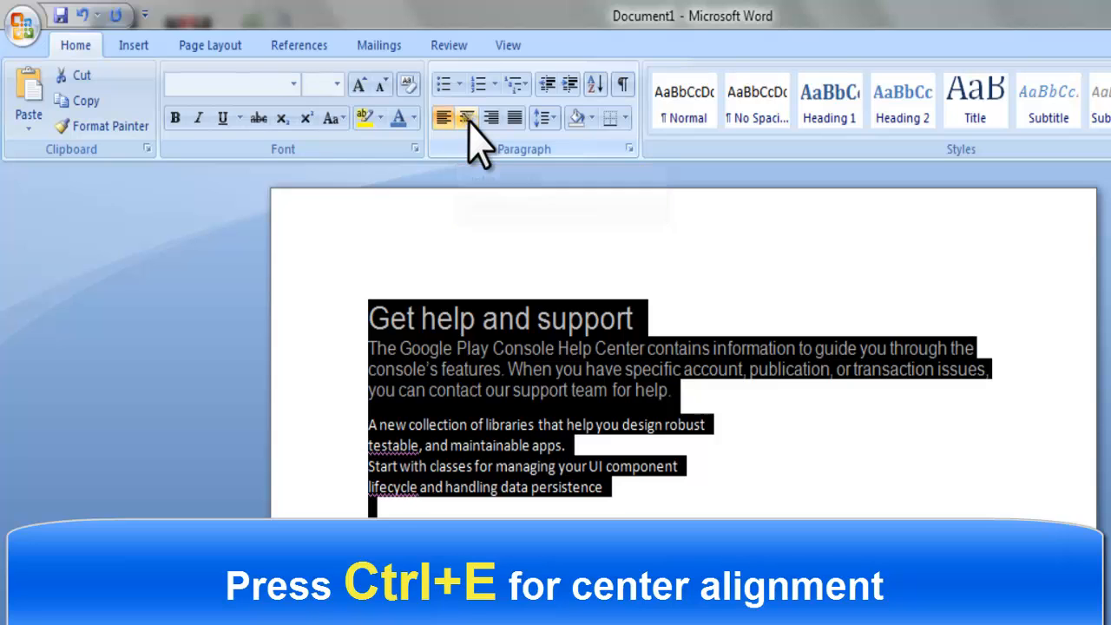
key(ctrl+e)
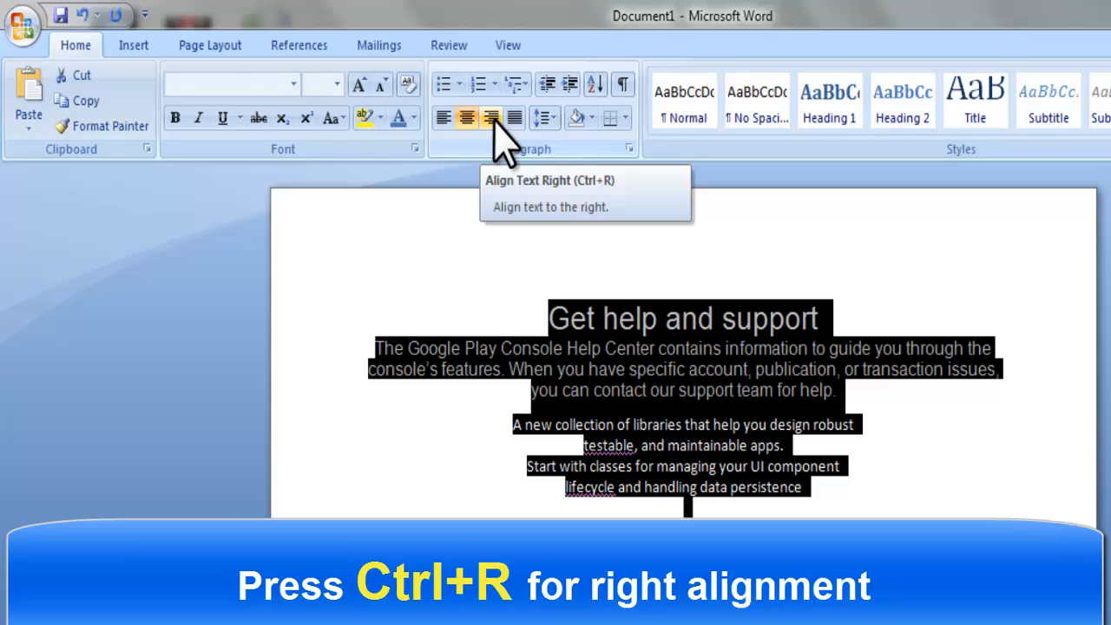
key(ctrl+r)
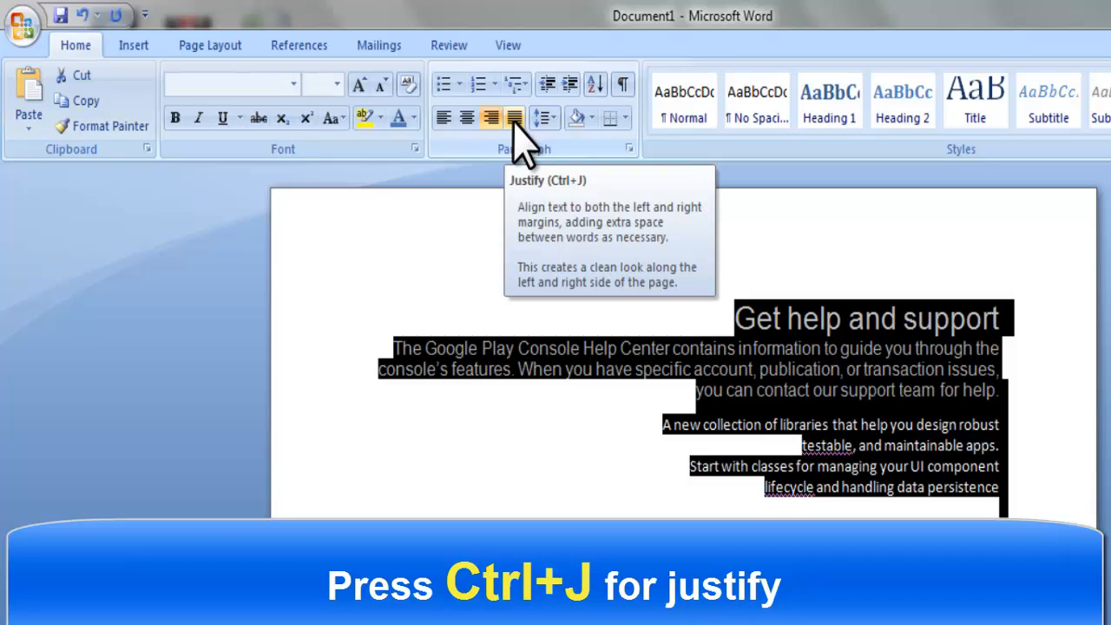
- Justify the selected text and dismiss the Windows color scheme prompt without choosing an option
click(515, 119)
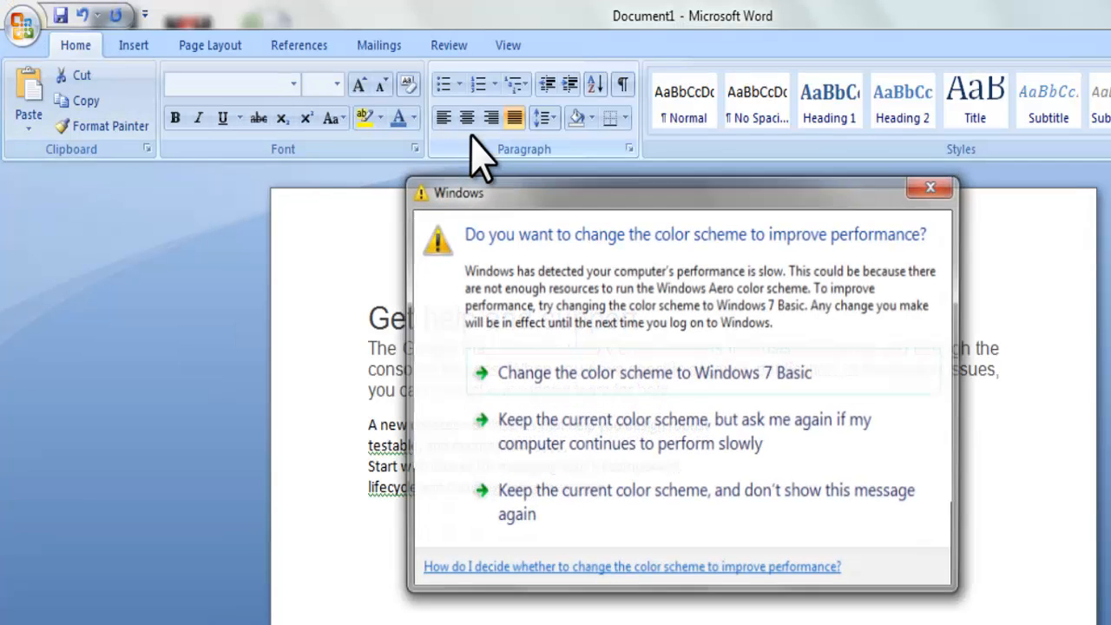
click(929, 187)
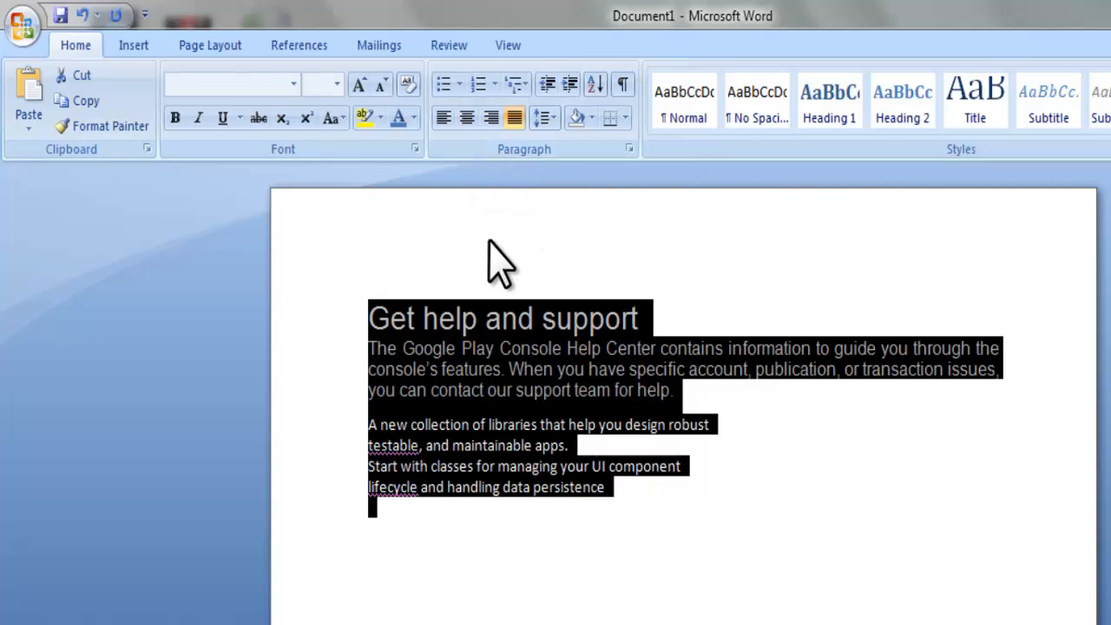
click(668, 539)
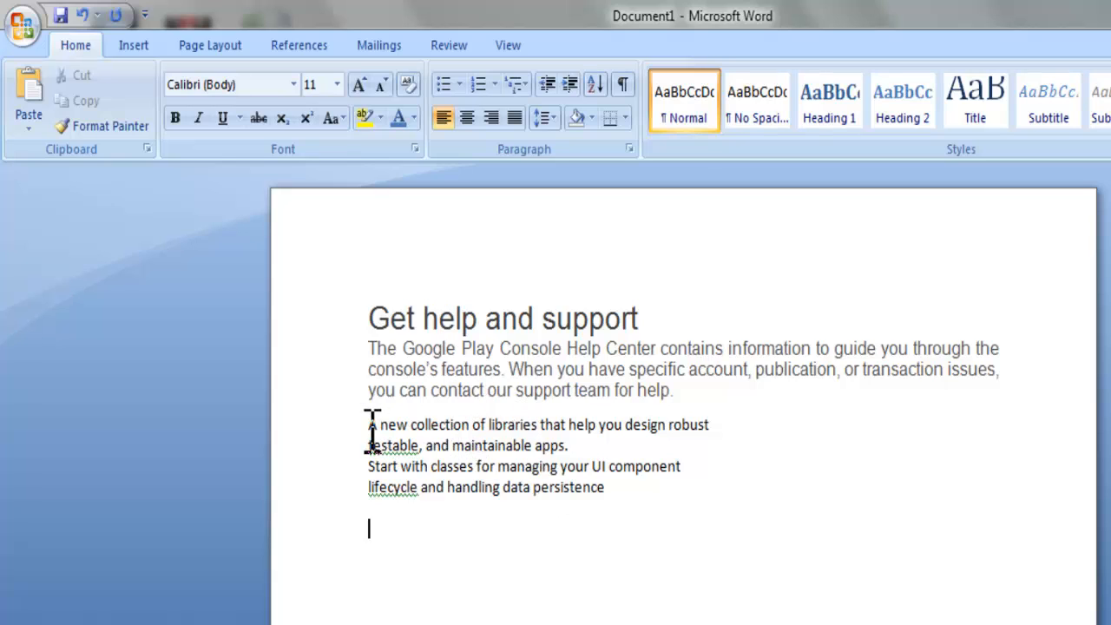
- Put an arrowhead bullet in front of the line "A new collection of libraries that help you design robust"
drag(372, 426, 600, 506)
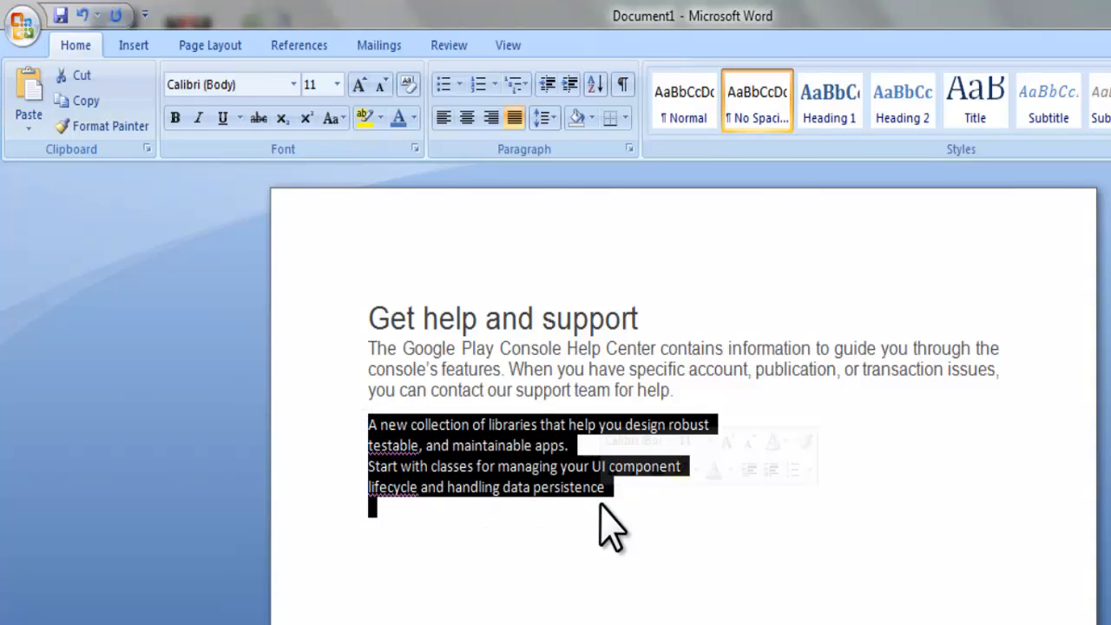
click(374, 424)
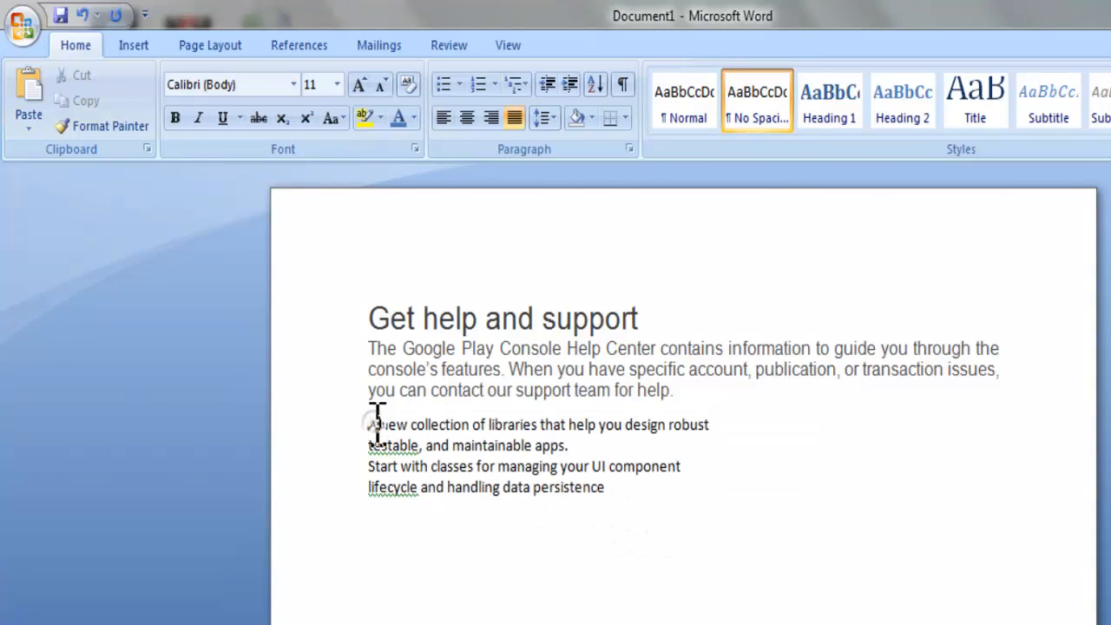
click(460, 87)
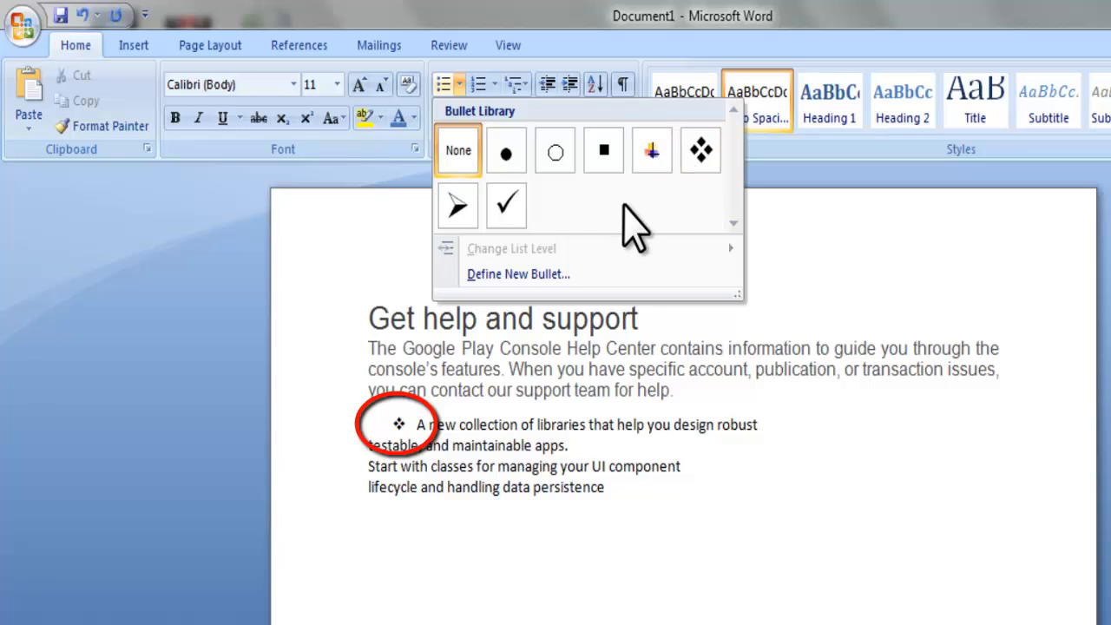
click(455, 208)
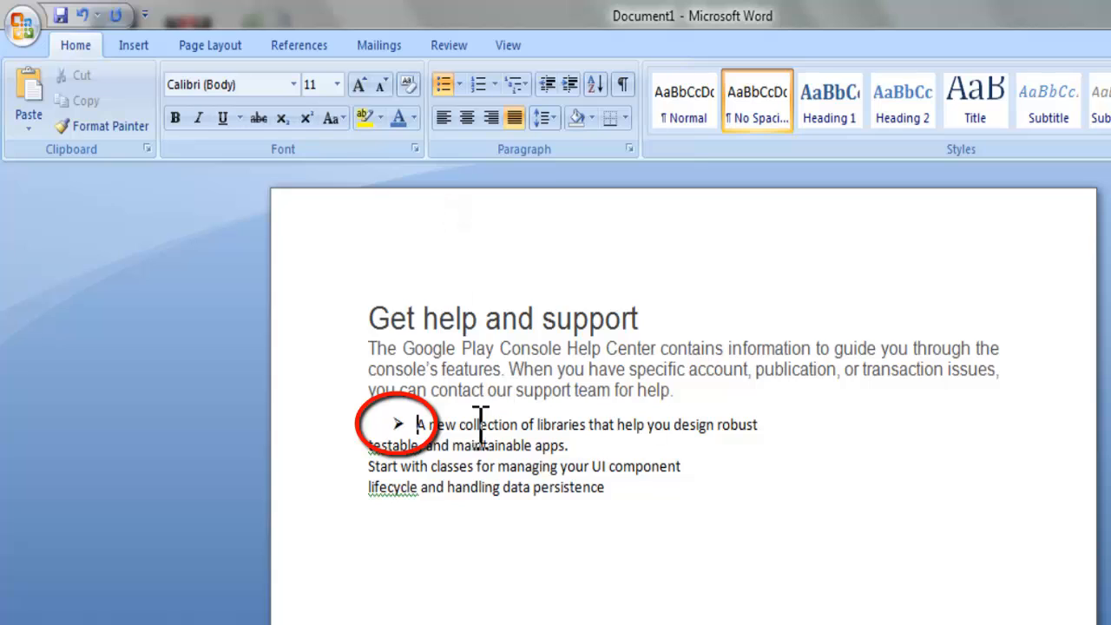
- Try adding new lines after the arrow-bulleted line and delete them again
click(779, 431)
key(Return)
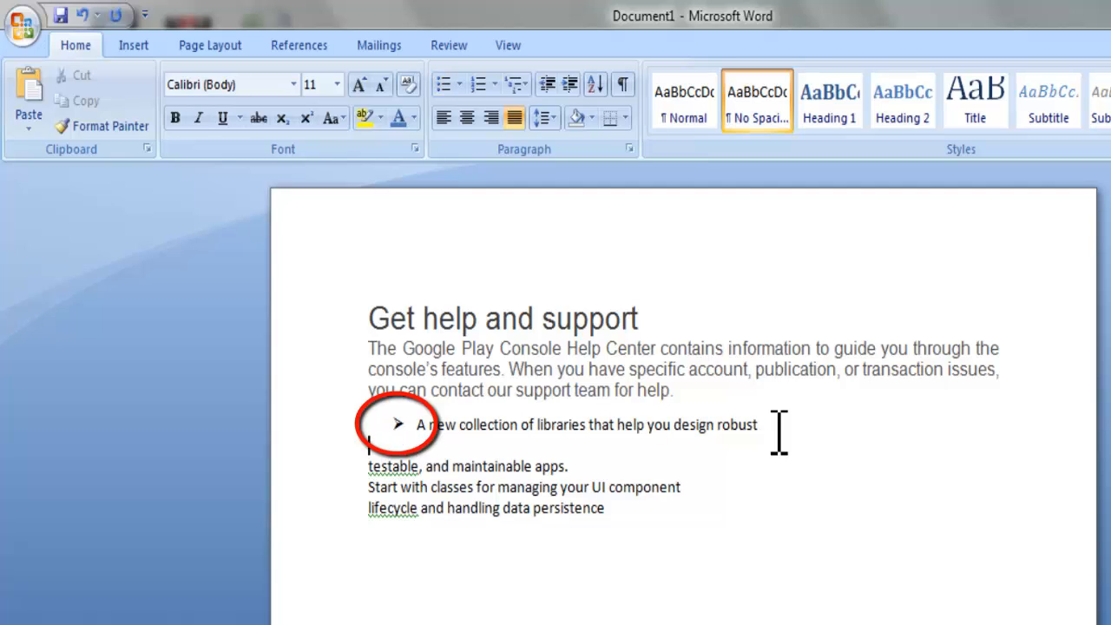
key(Return)
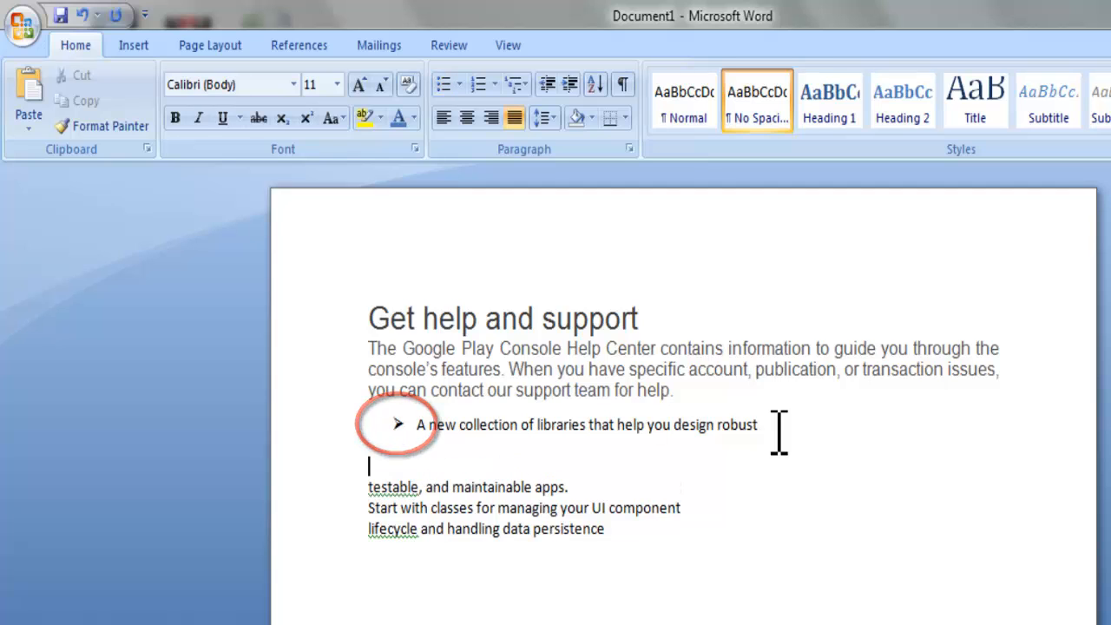
key(Return)
key(BackSpace)
key(BackSpace)
key(BackSpace)
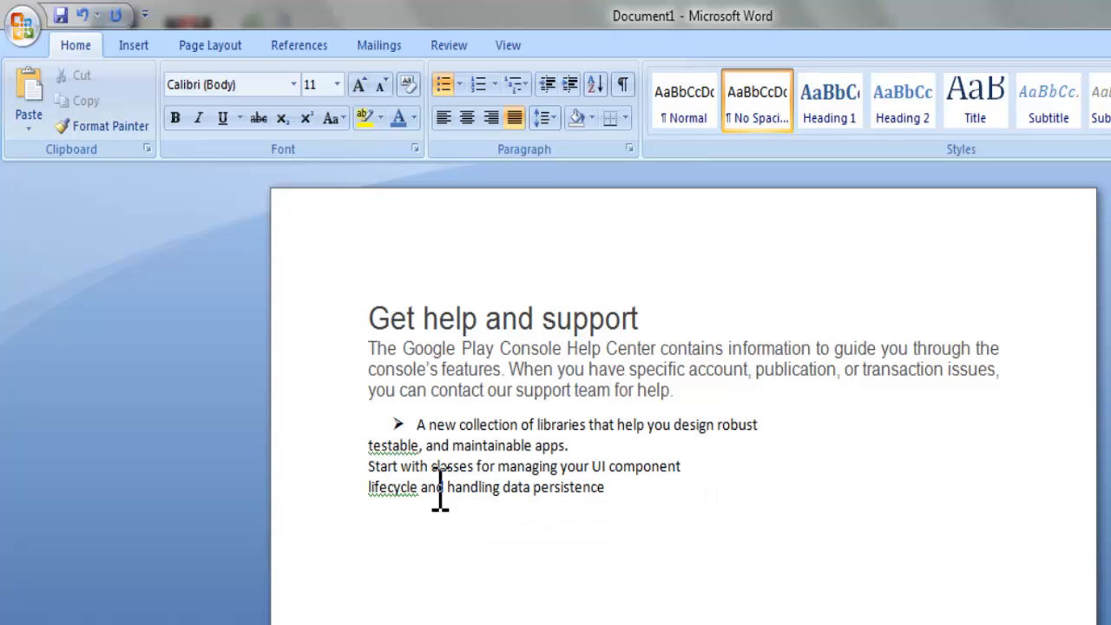
- Give the "testable, and maintainable apps." line a check mark bullet and the "Start with classes" line i., ii., iii. numbering
click(373, 447)
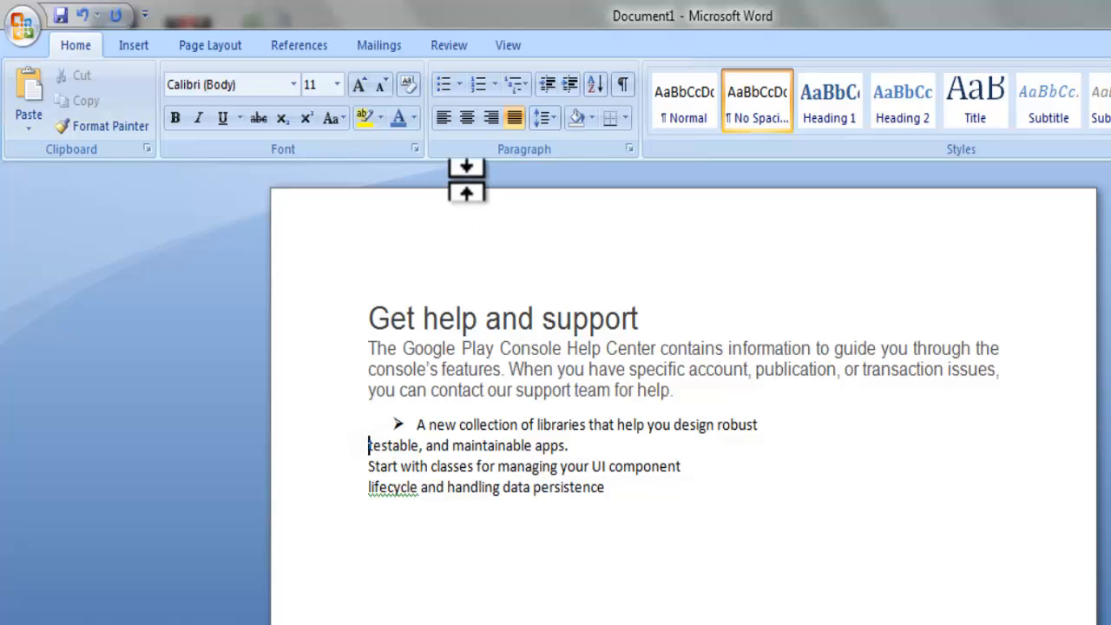
click(458, 84)
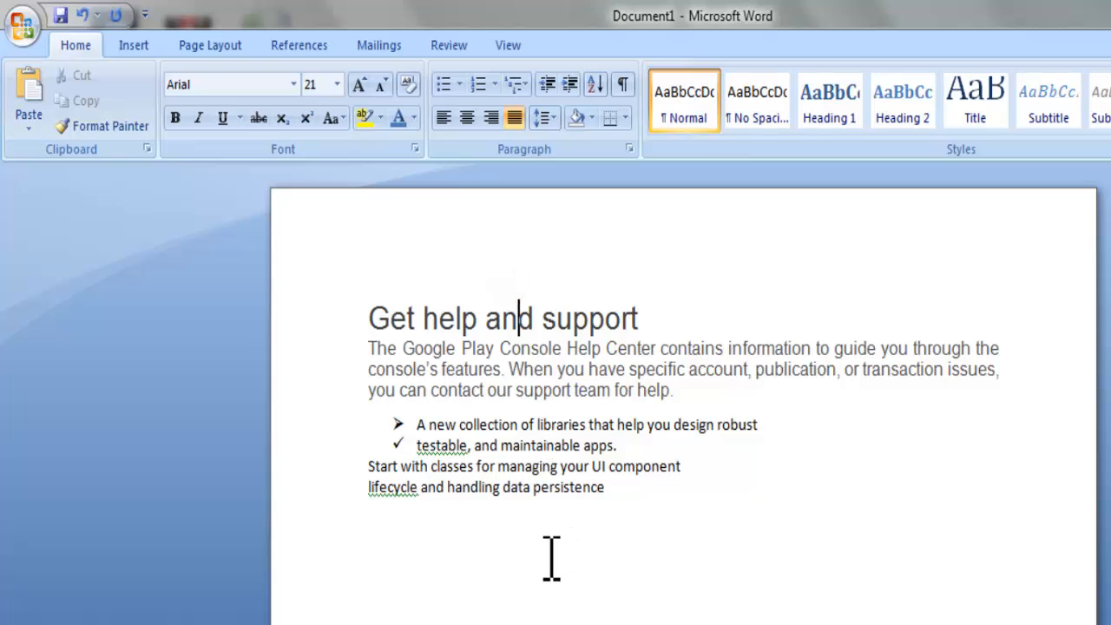
click(371, 467)
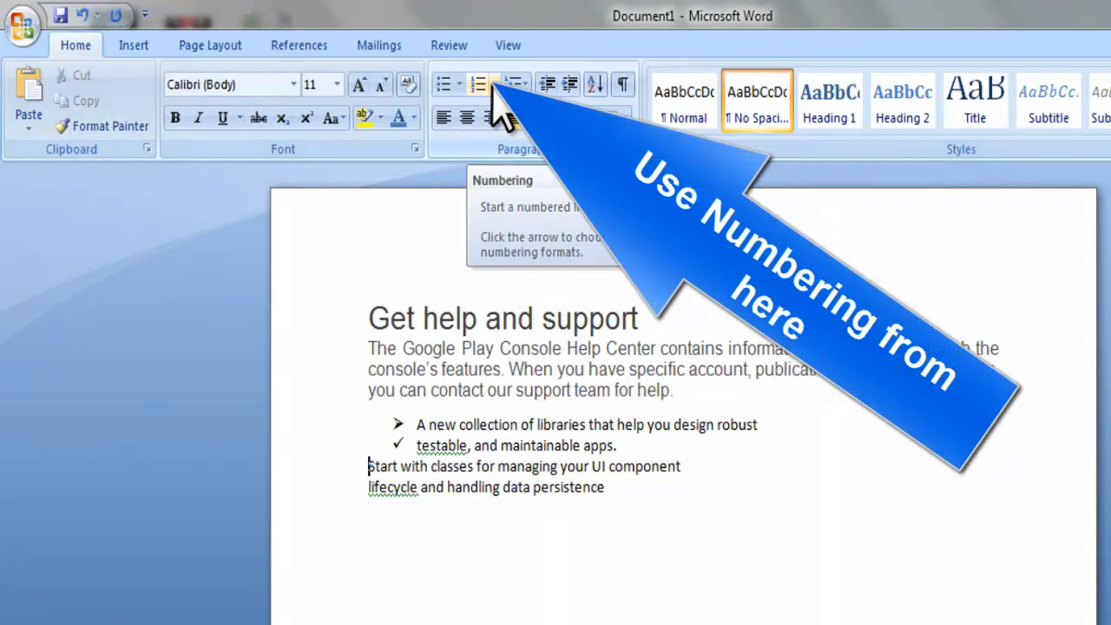
click(495, 85)
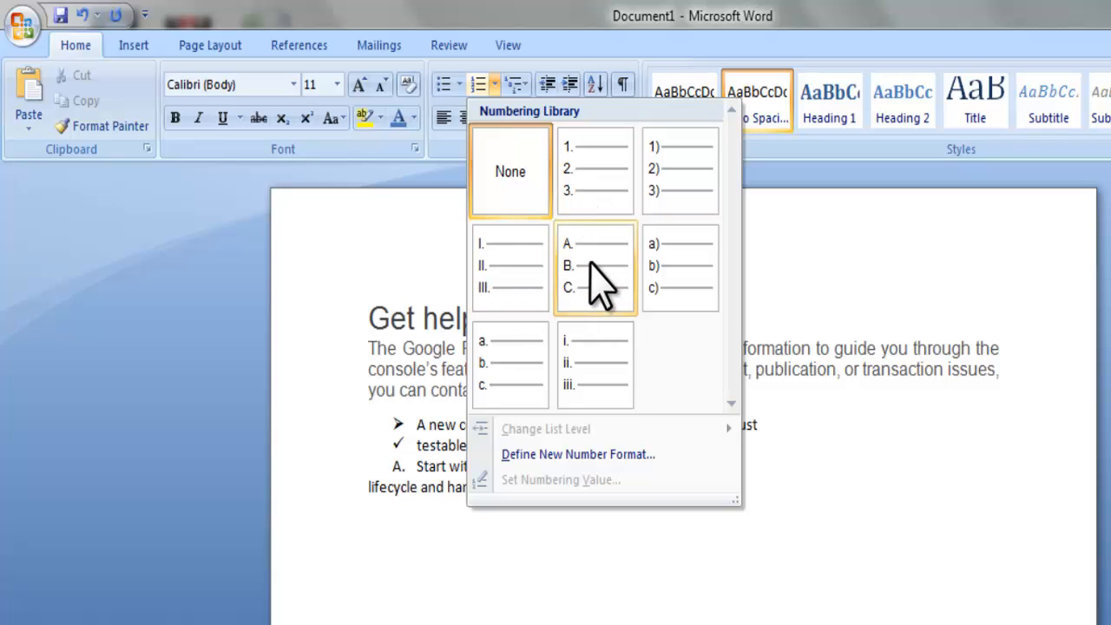
click(602, 368)
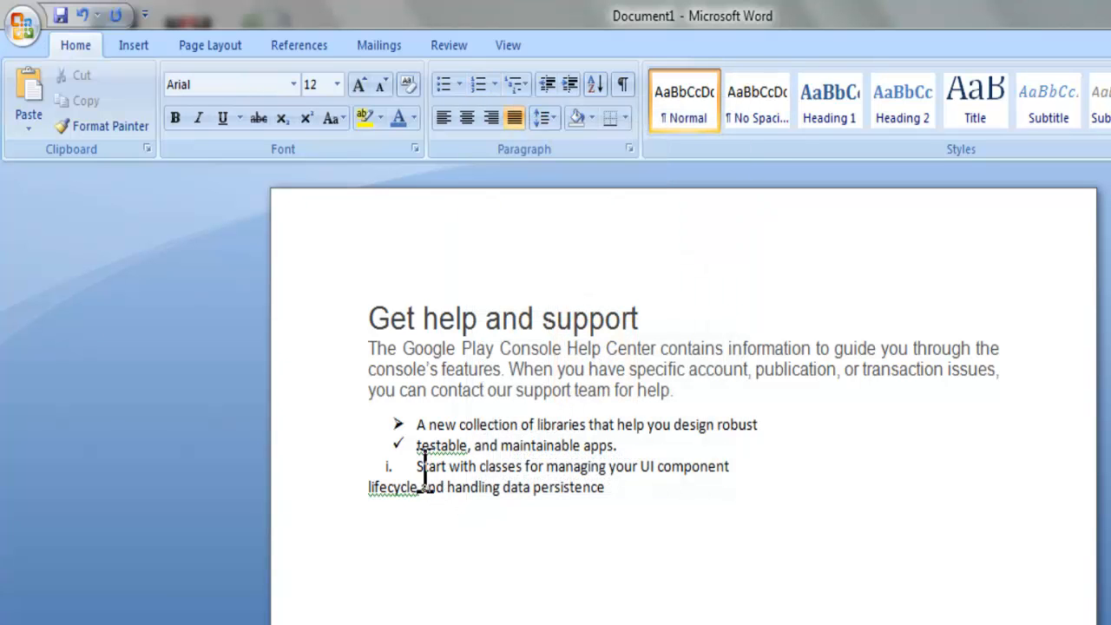
- Add "Hfh" as the second numbered item and end the numbering with blank unnumbered lines below it
click(737, 475)
key(Return)
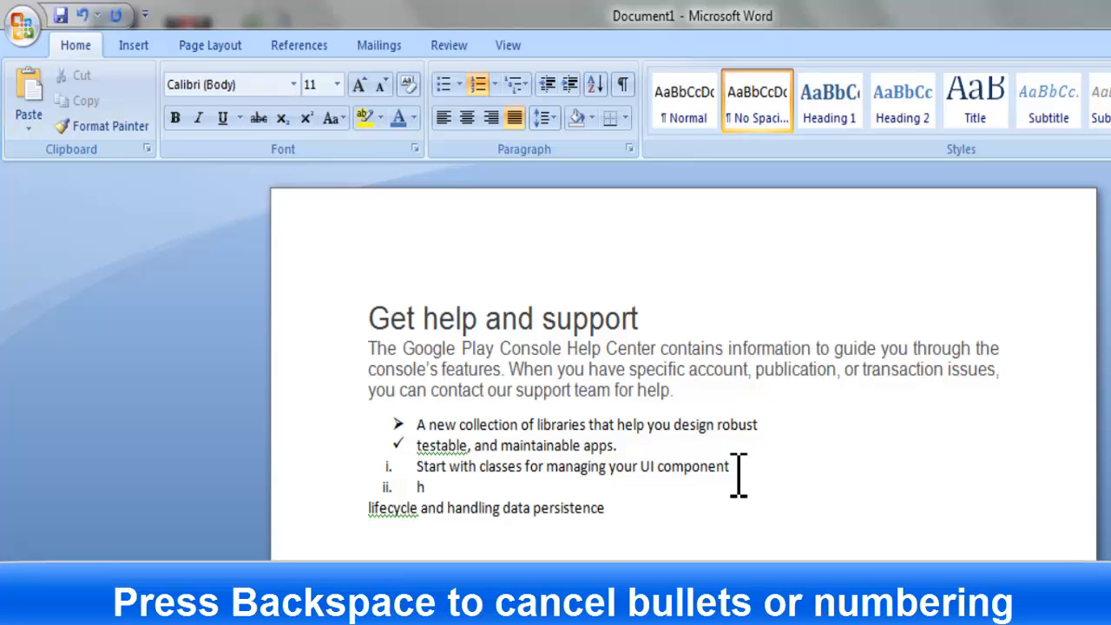
key(Return)
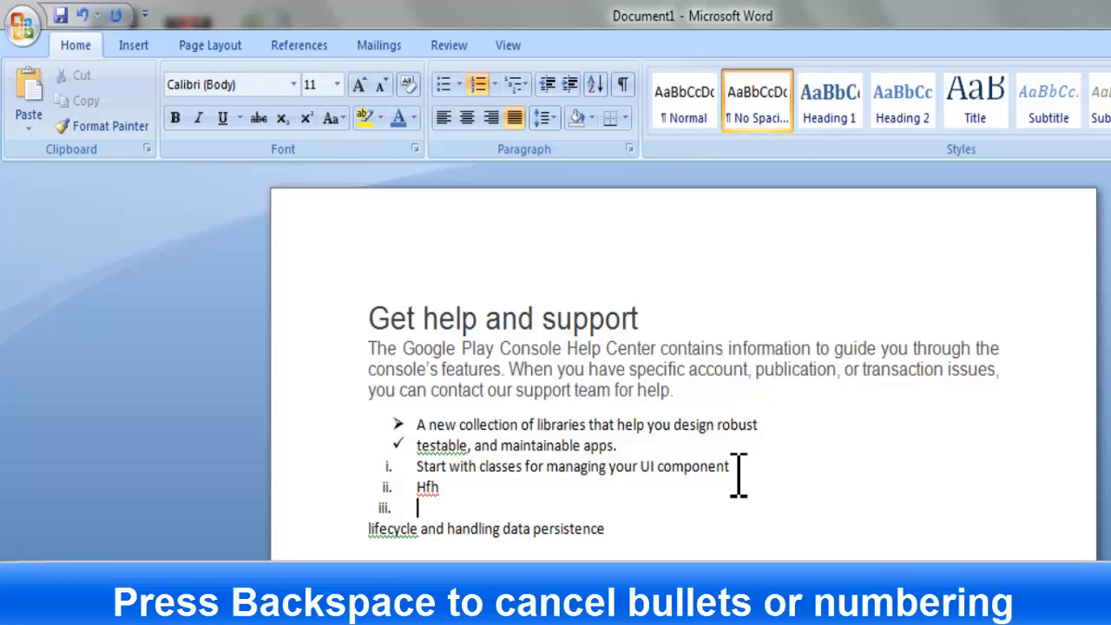
key(BackSpace)
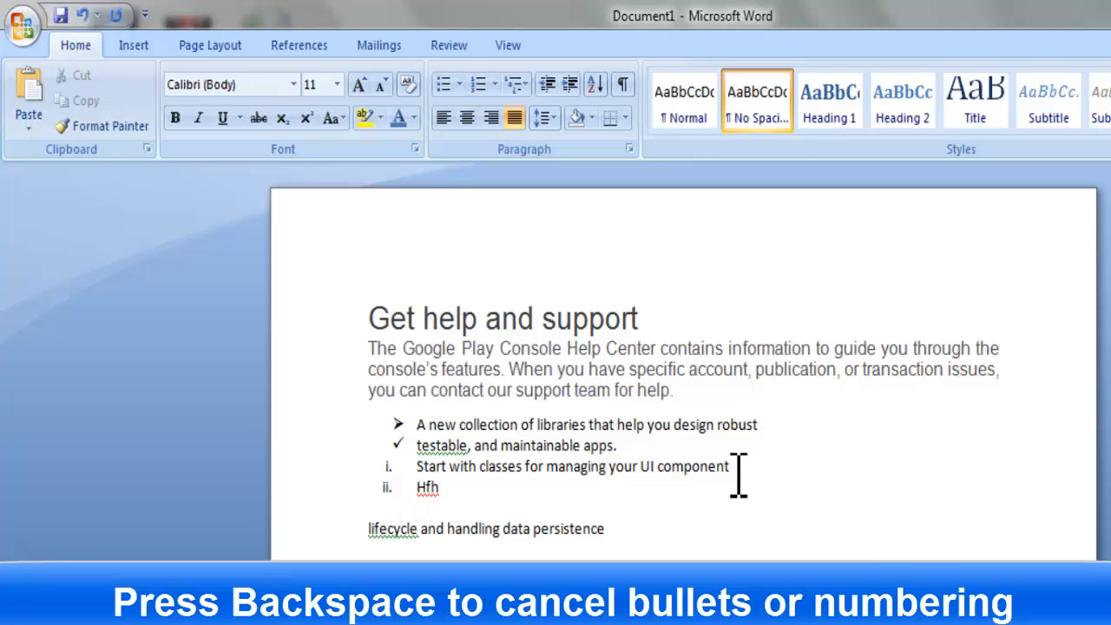
key(Return)
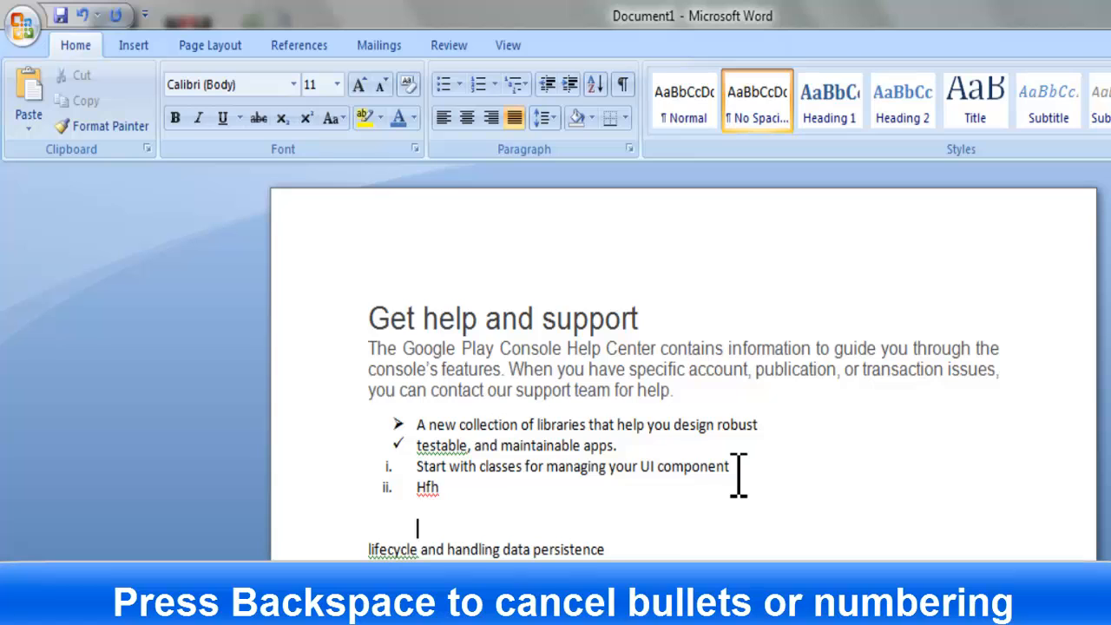
key(Return)
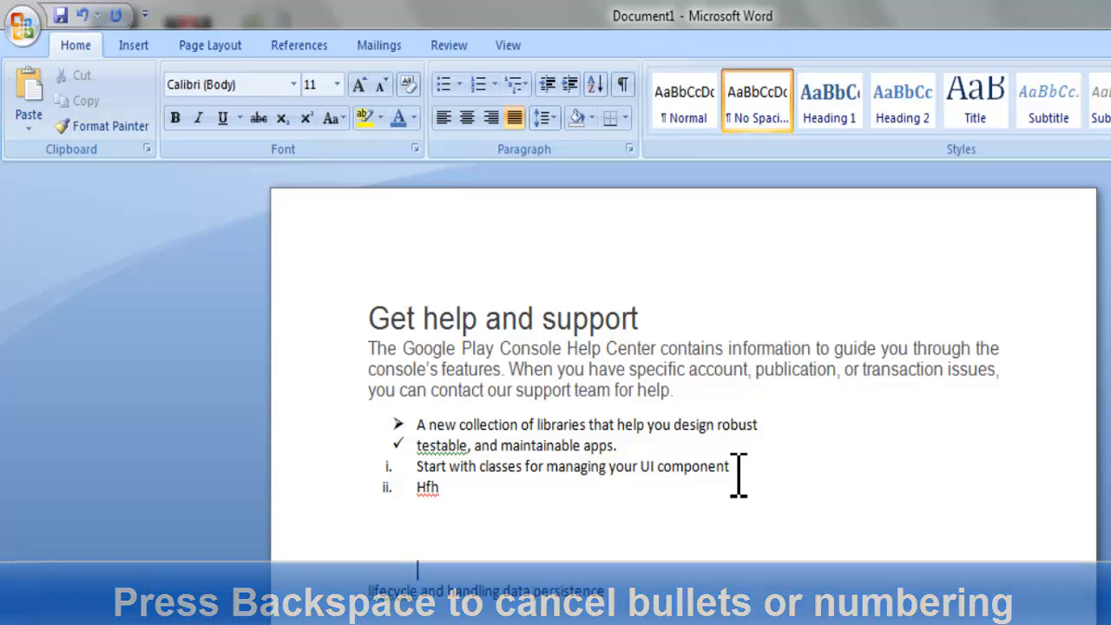
key(Return)
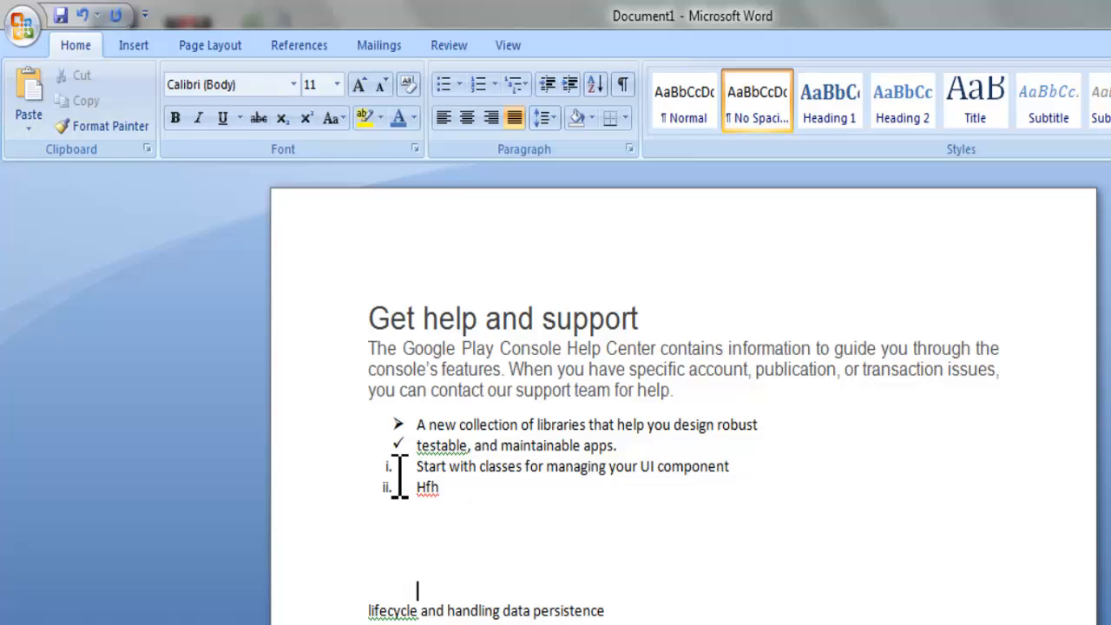
- Insert an empty item after the "Start with classes" line and remove its number
drag(386, 469, 723, 490)
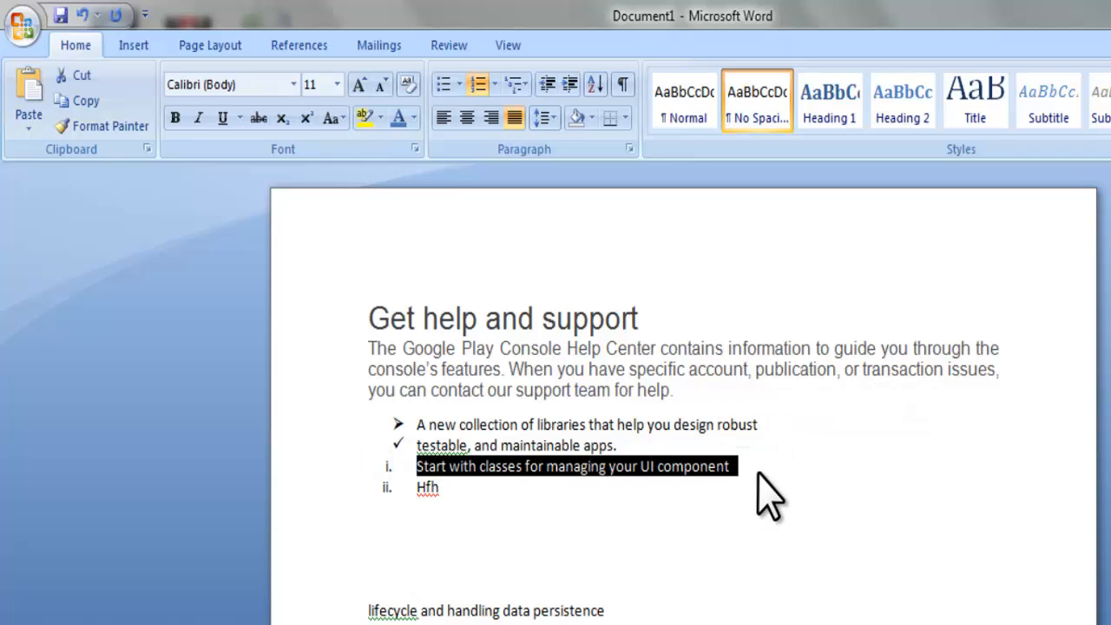
click(748, 473)
key(Return)
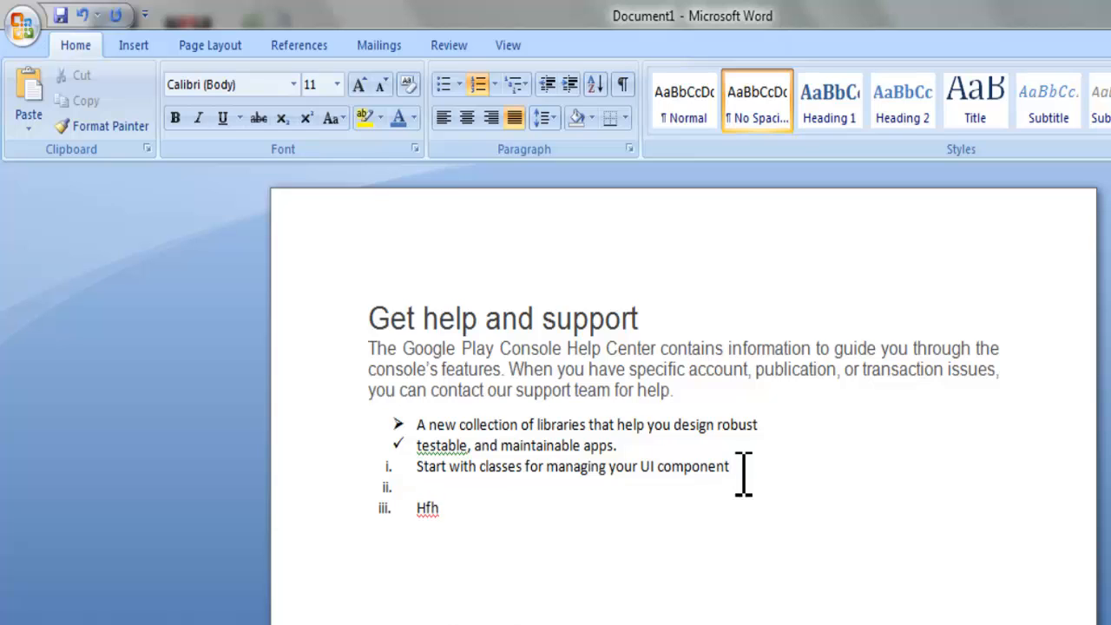
key(BackSpace)
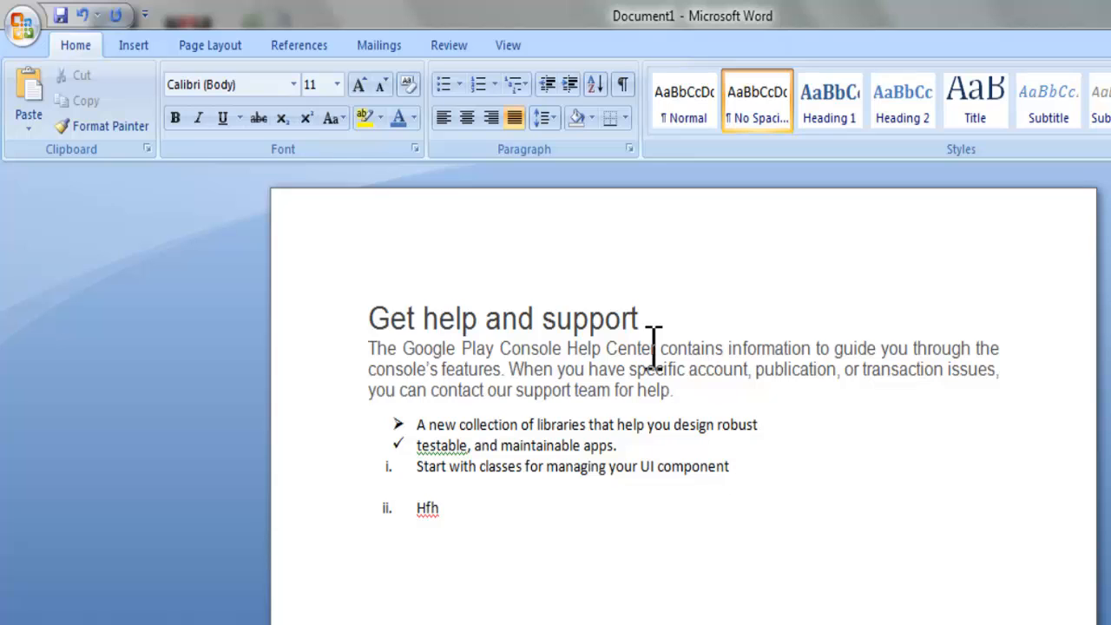
- Apply the 1) a) i) multilevel list style to the blank line under "Start with classes" and enter sub-items "Jhgj", "Khkh" and "Khkh"
click(525, 85)
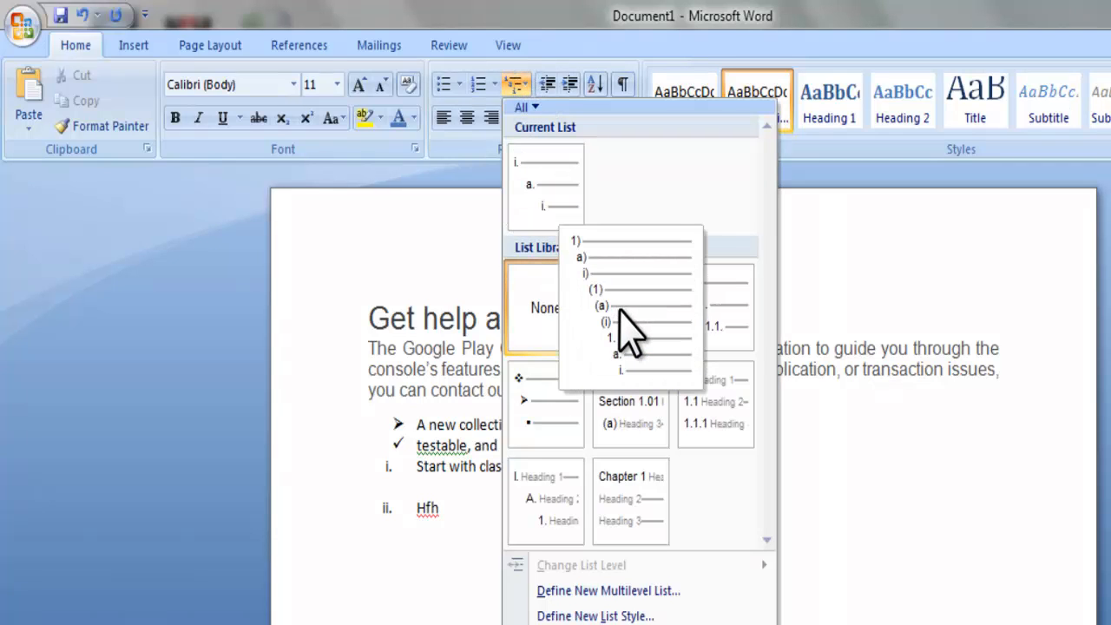
click(625, 310)
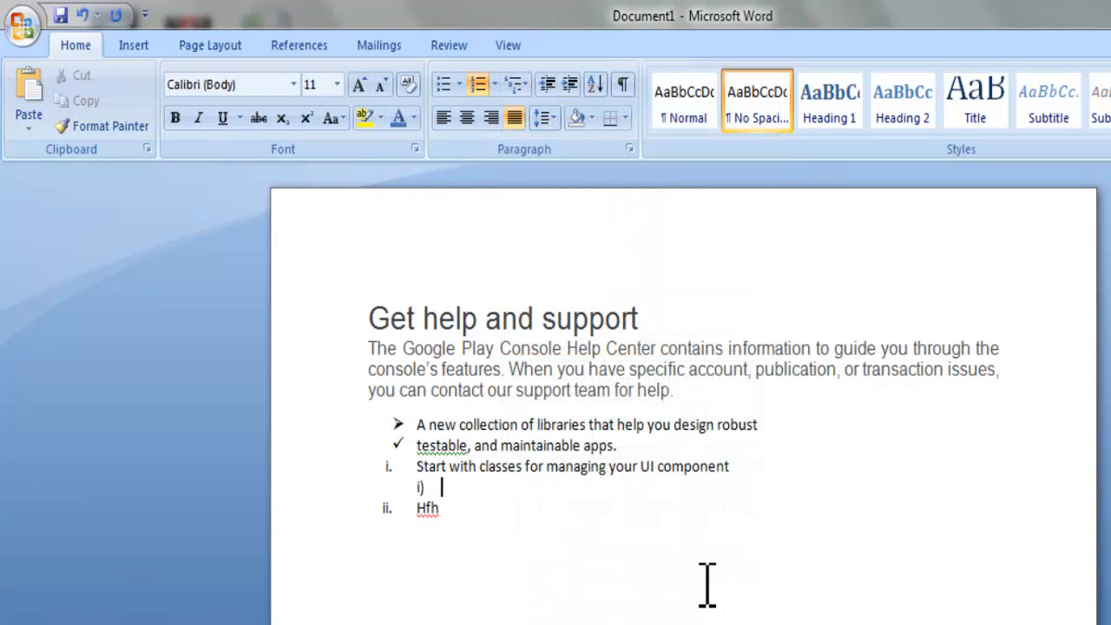
key(Return)
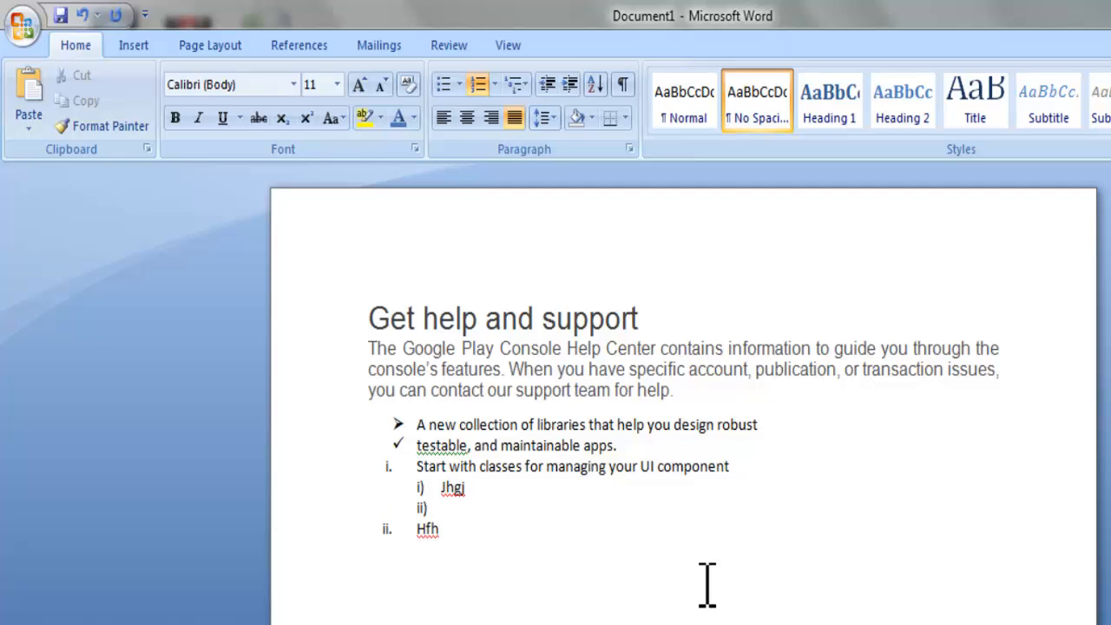
key(Return)
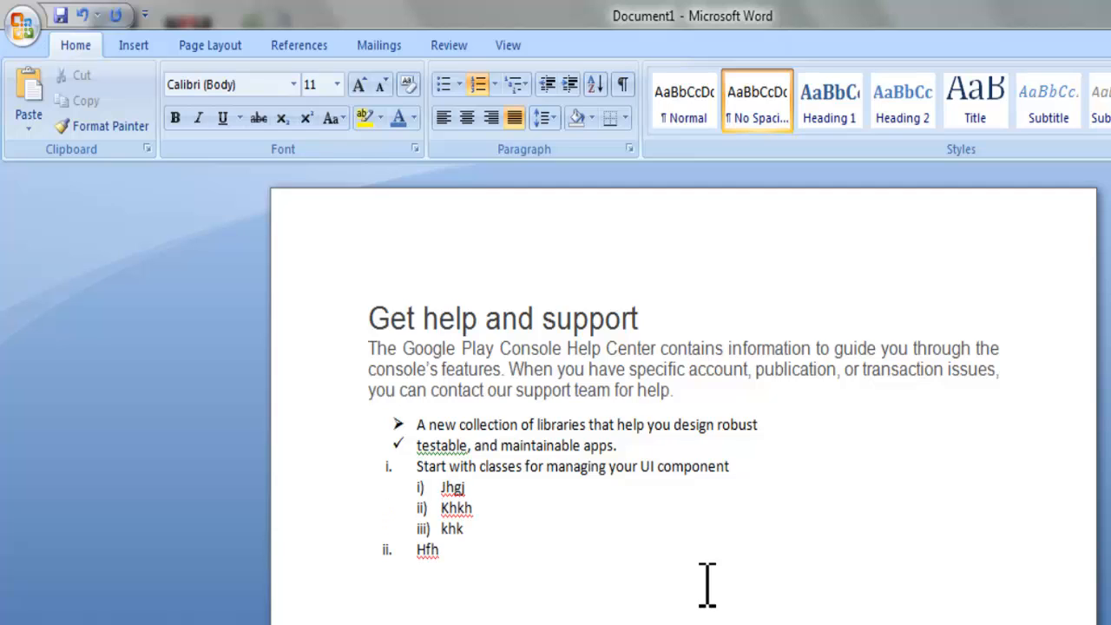
key(Return)
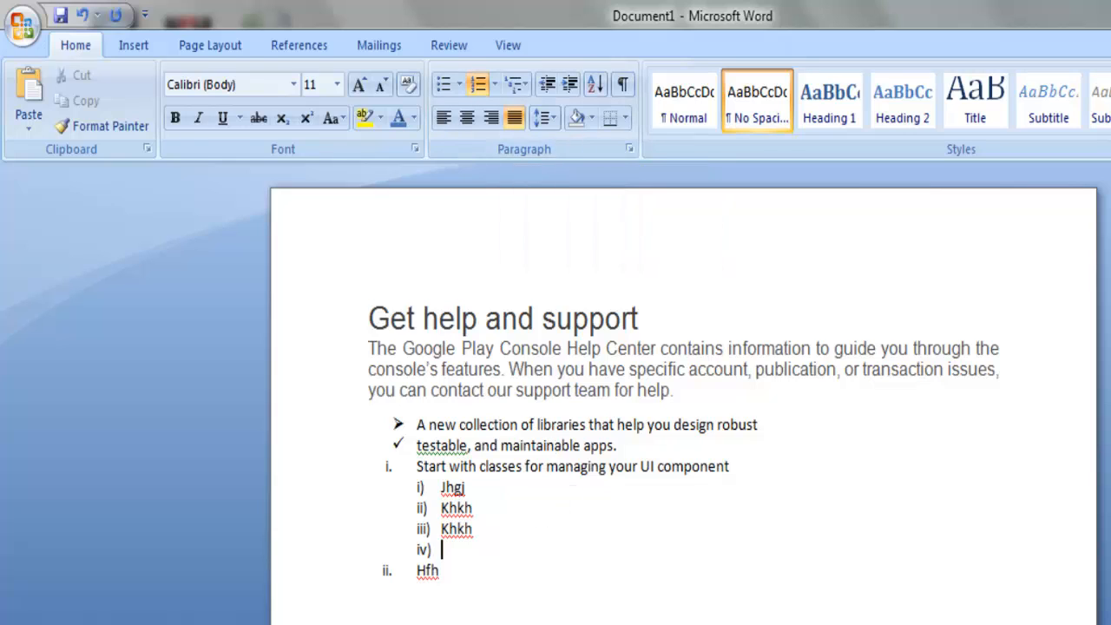
- Remove the number from the empty fourth sub-item and add two more blank lines above "Hfh"
key(BackSpace)
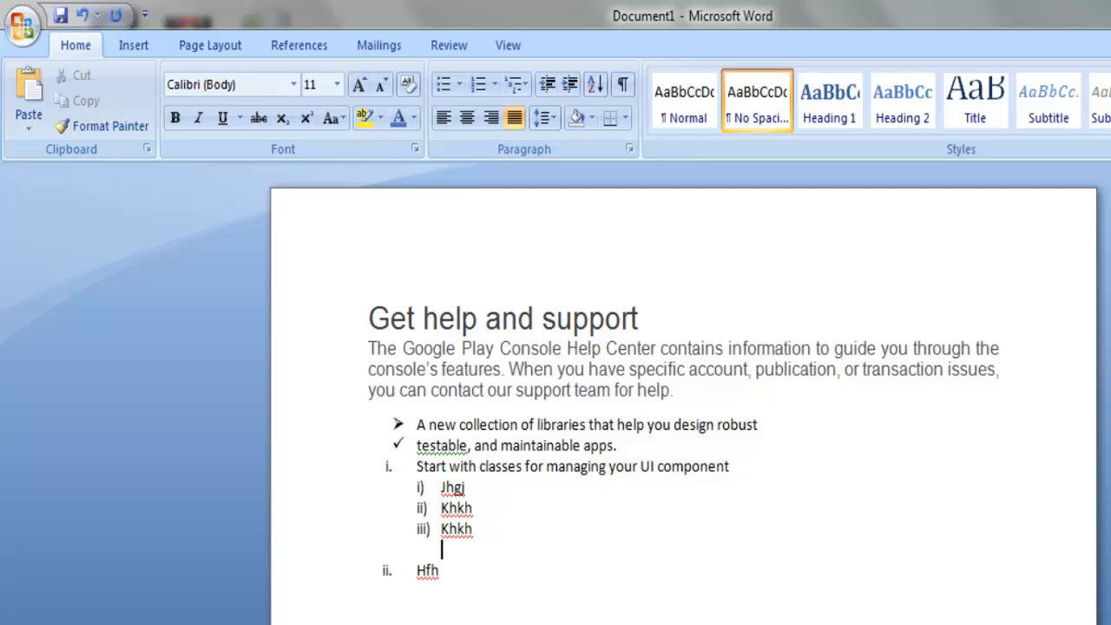
key(Return)
key(Return)
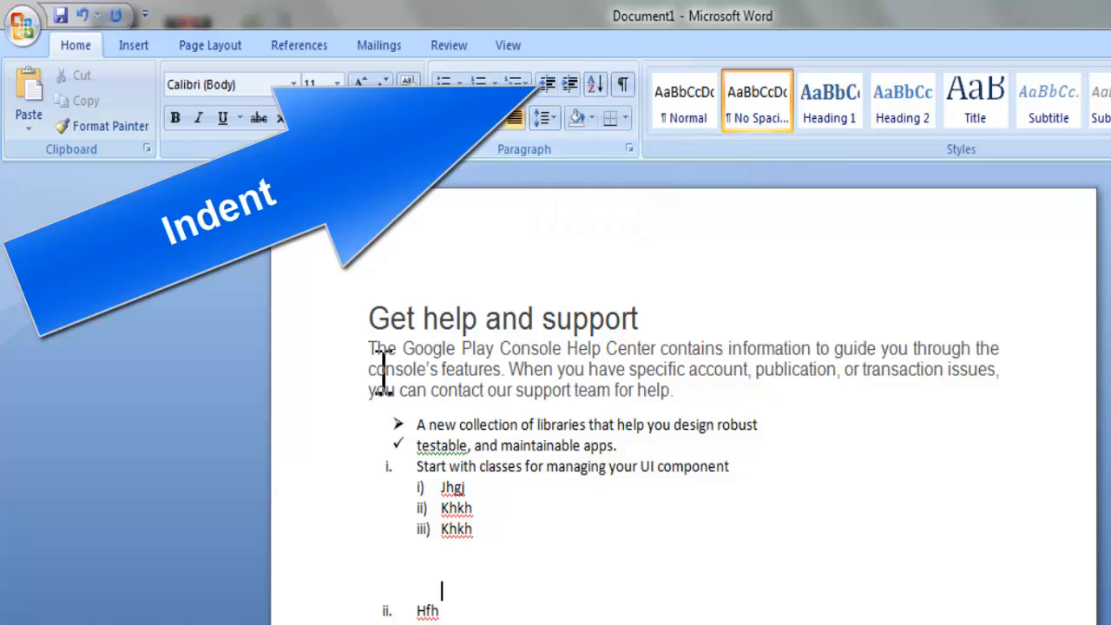
- Try to decrease the indent of all the text, from the heading down to the "Hfh" item
drag(372, 315, 448, 612)
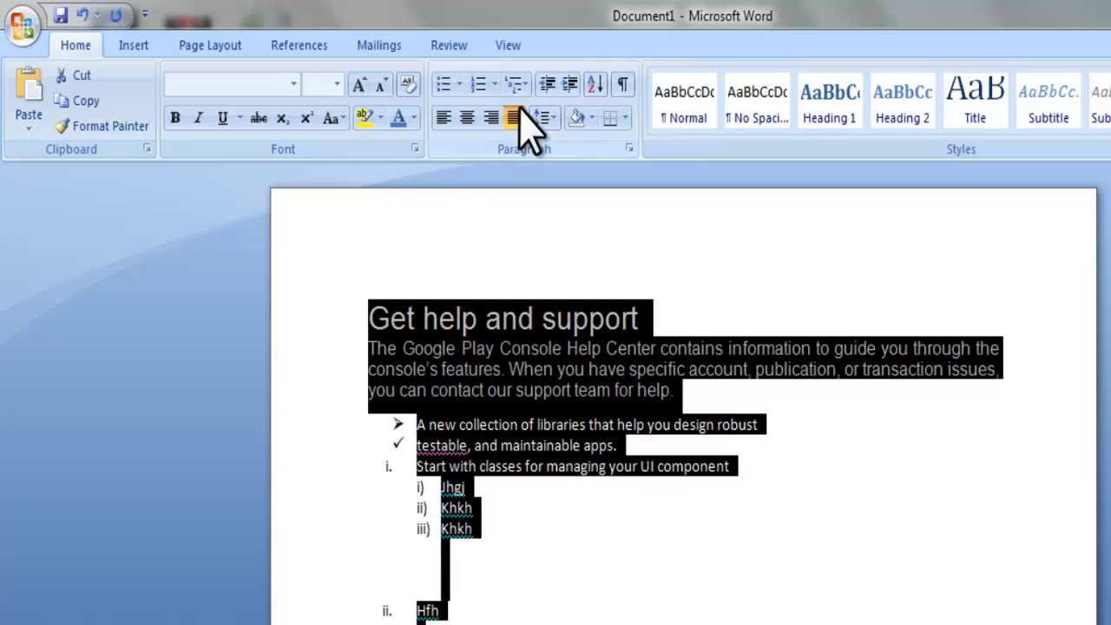
click(550, 84)
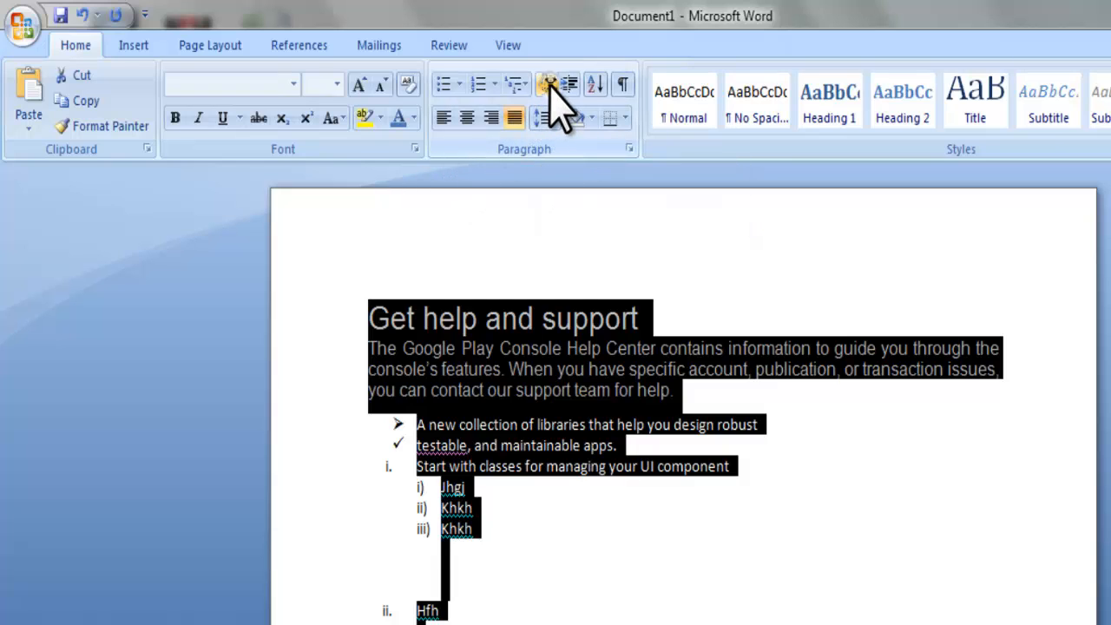
click(550, 84)
click(550, 84)
click(549, 83)
click(548, 83)
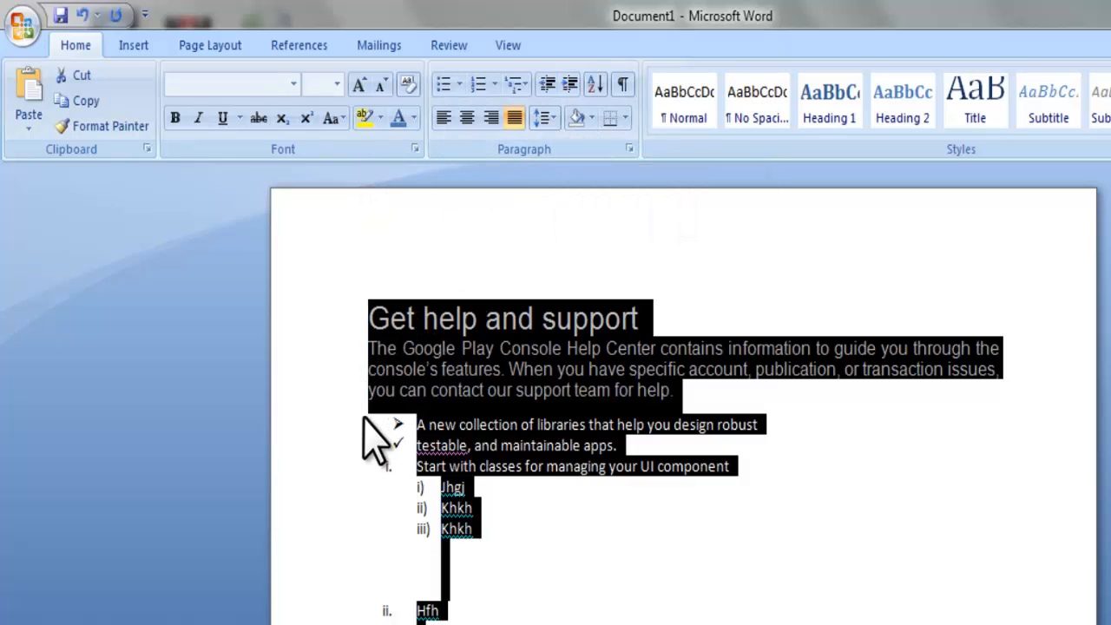
- Increase the indent of all the text by two levels, decrease it back to the margin and deselect the text
click(571, 84)
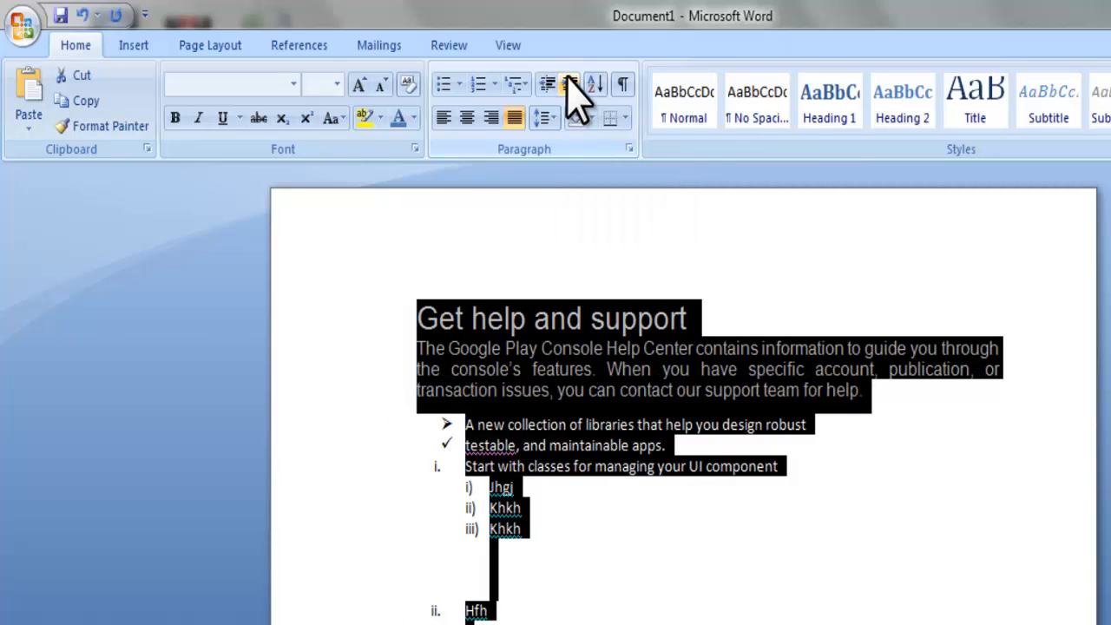
click(570, 84)
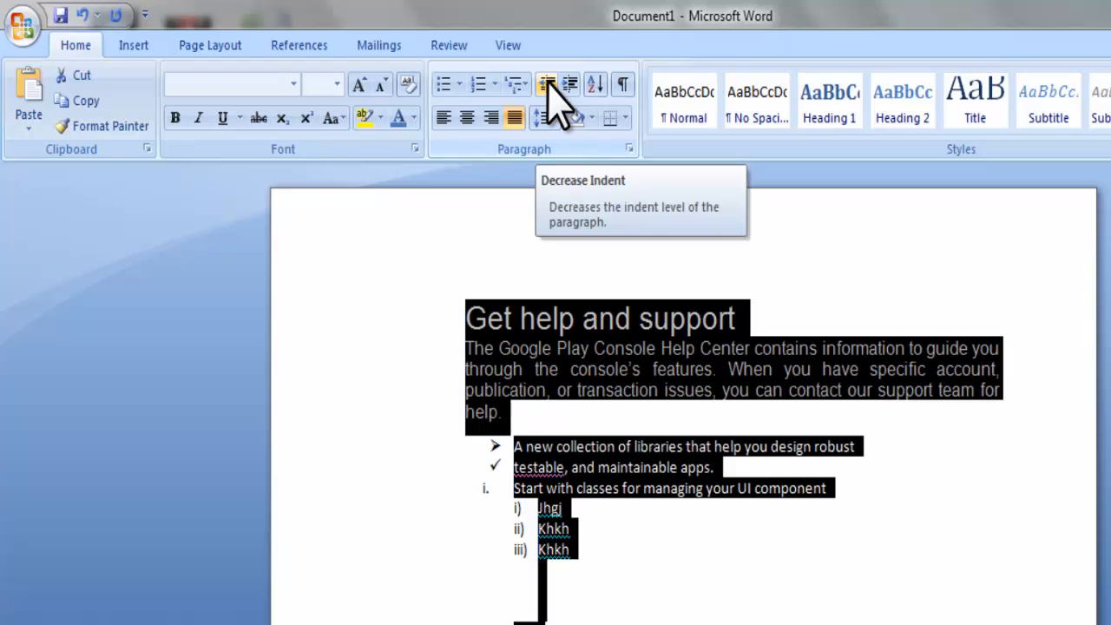
click(547, 84)
click(547, 84)
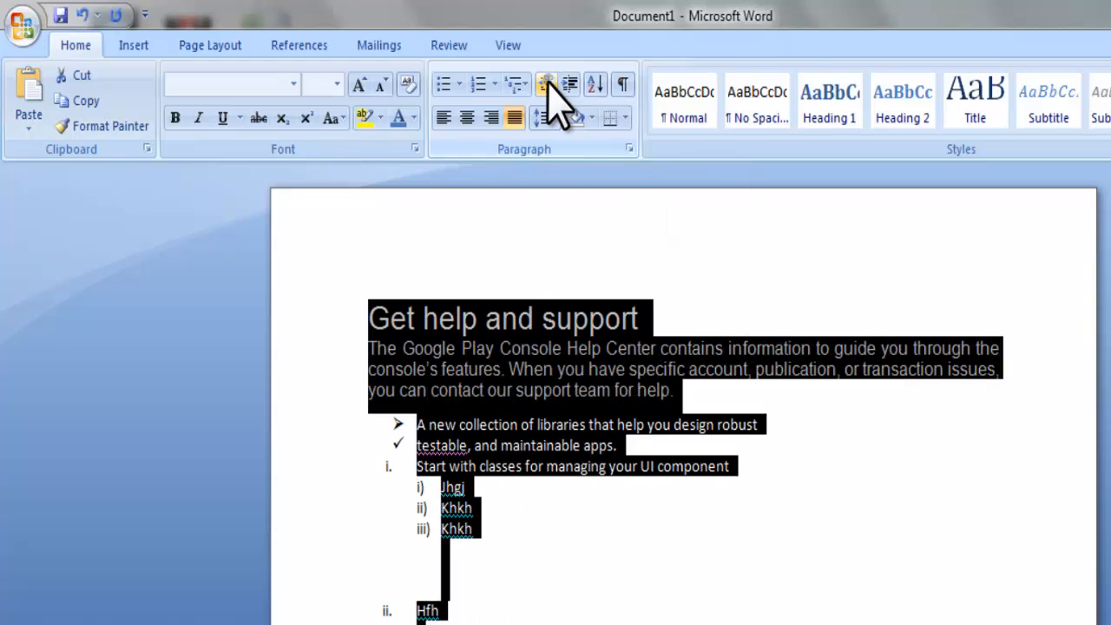
click(547, 85)
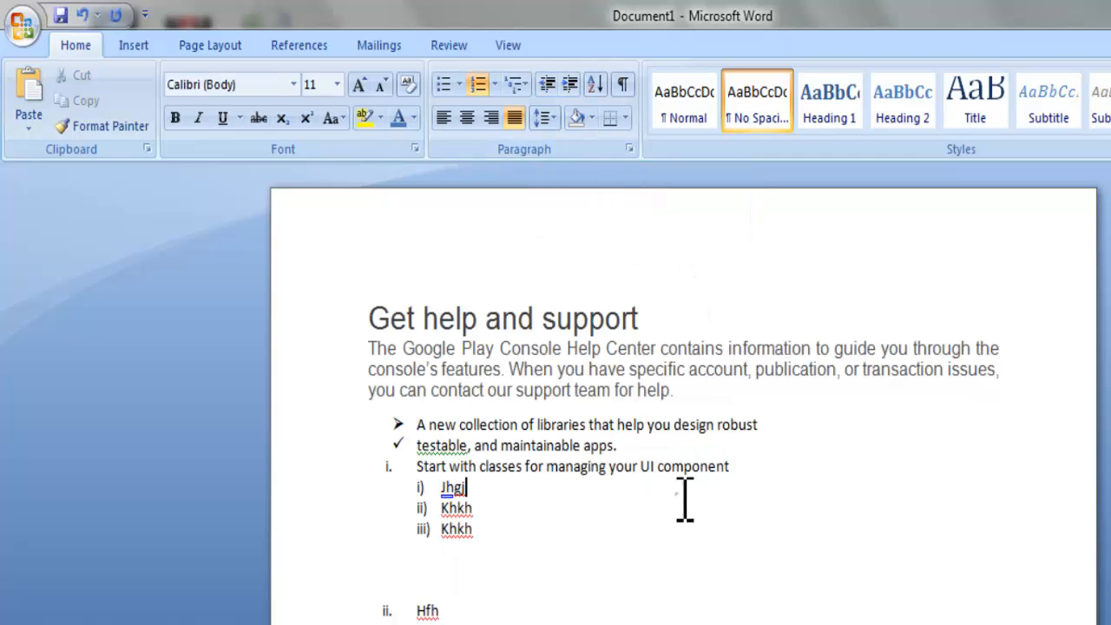
click(675, 492)
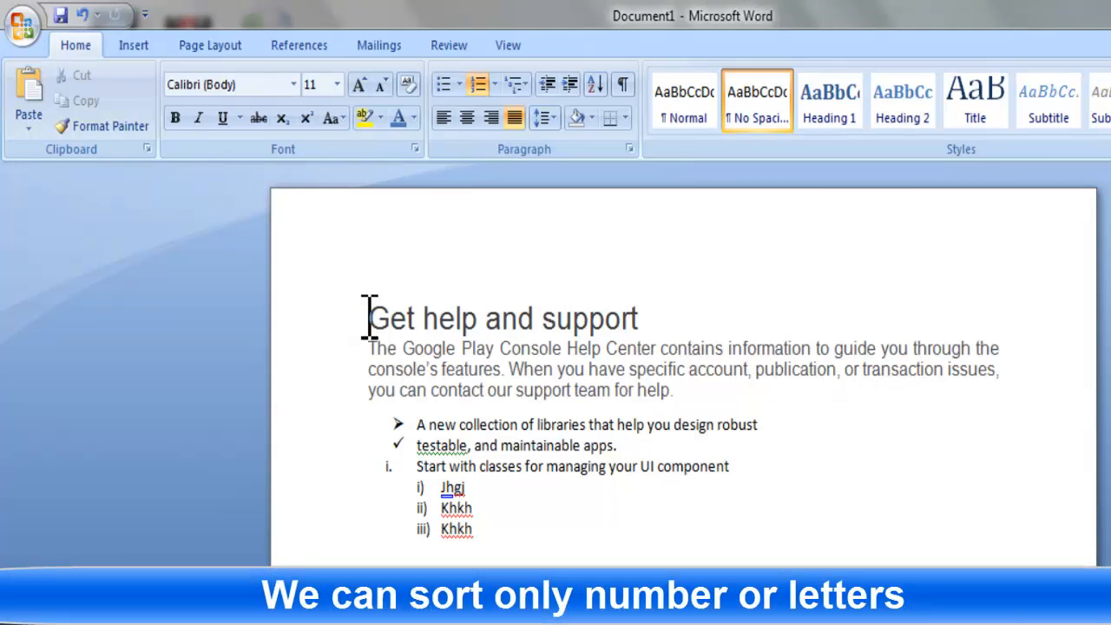
- Sort the "Get help and support" heading and its paragraph as text in ascending order
drag(368, 317, 706, 404)
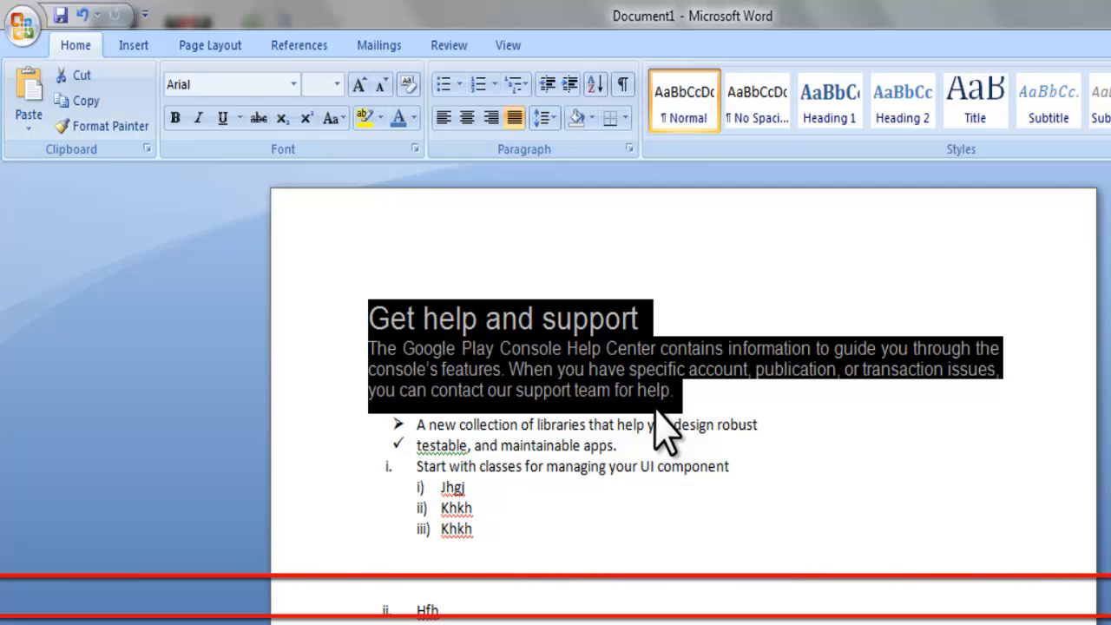
click(602, 84)
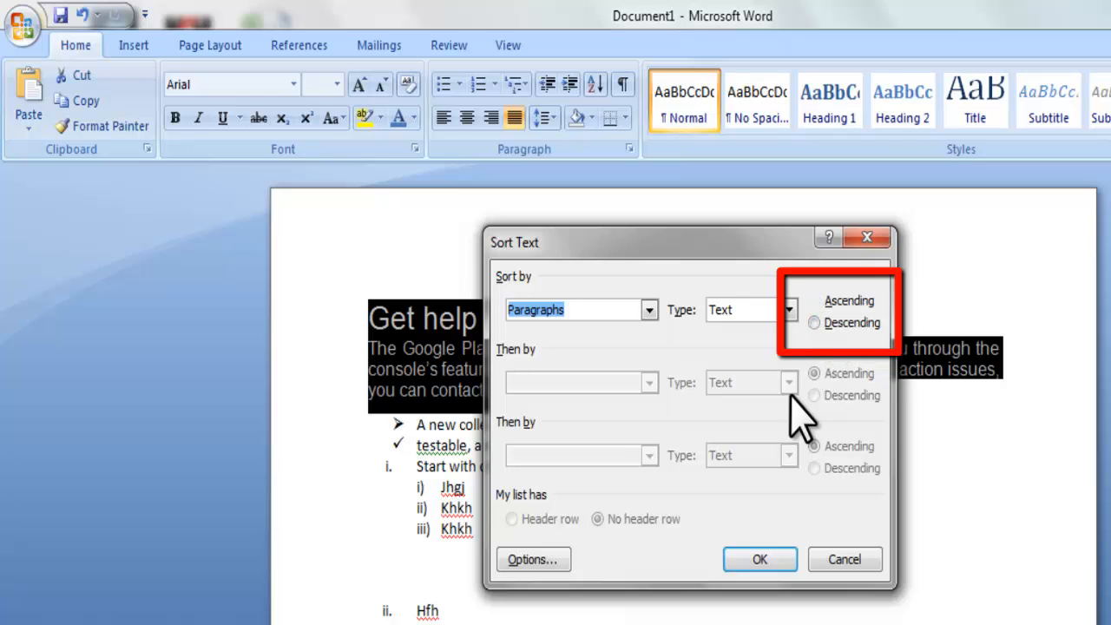
click(759, 560)
- Delete all the bulleted and numbered list lines below the Google Play Console paragraph
click(769, 565)
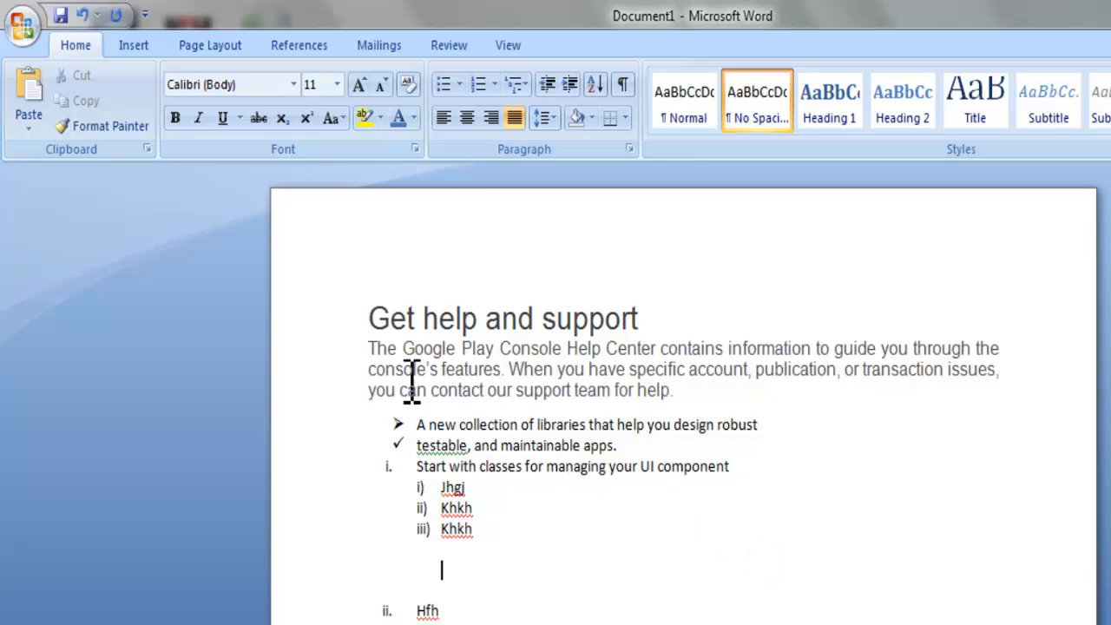
key(ctrl+shift+End)
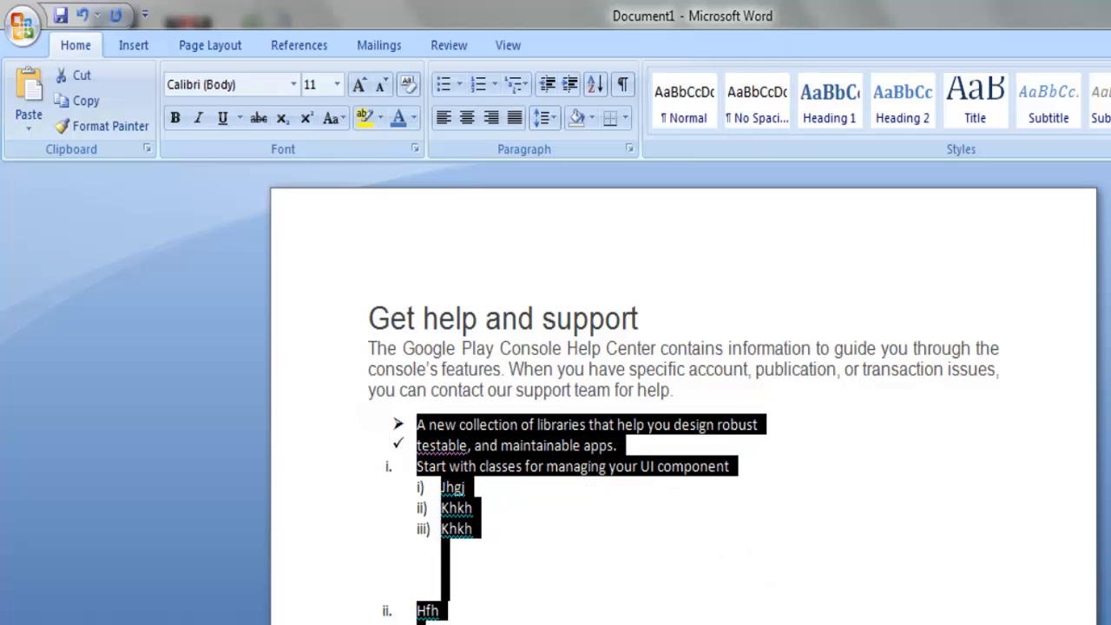
key(Delete)
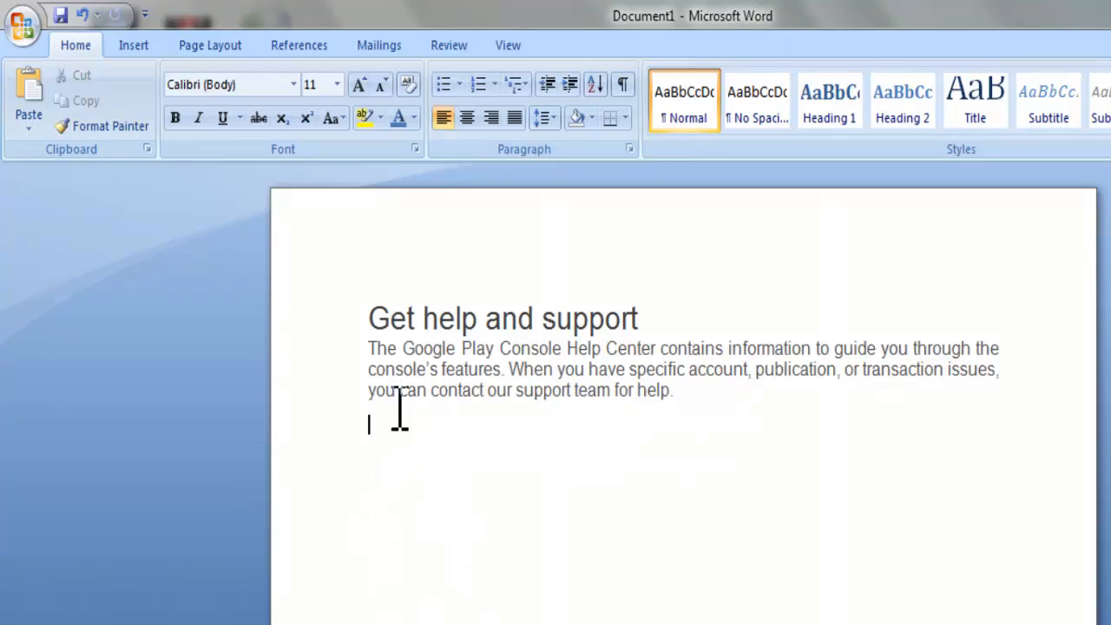
- Sort the heading and the Google Play Console paragraph as text in descending order
drag(379, 321, 679, 402)
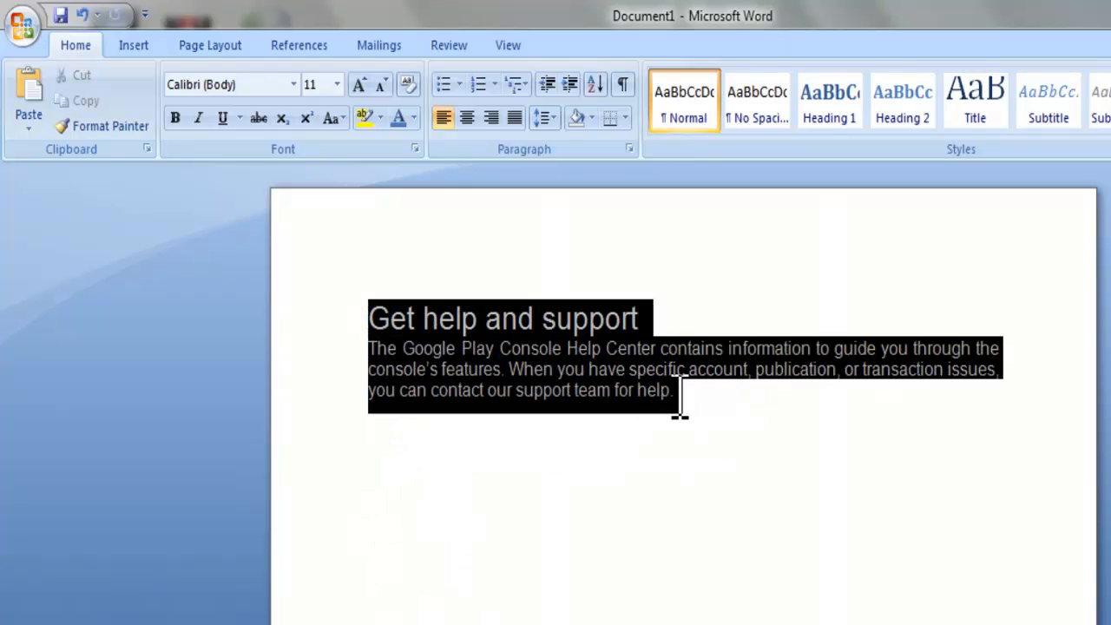
click(595, 85)
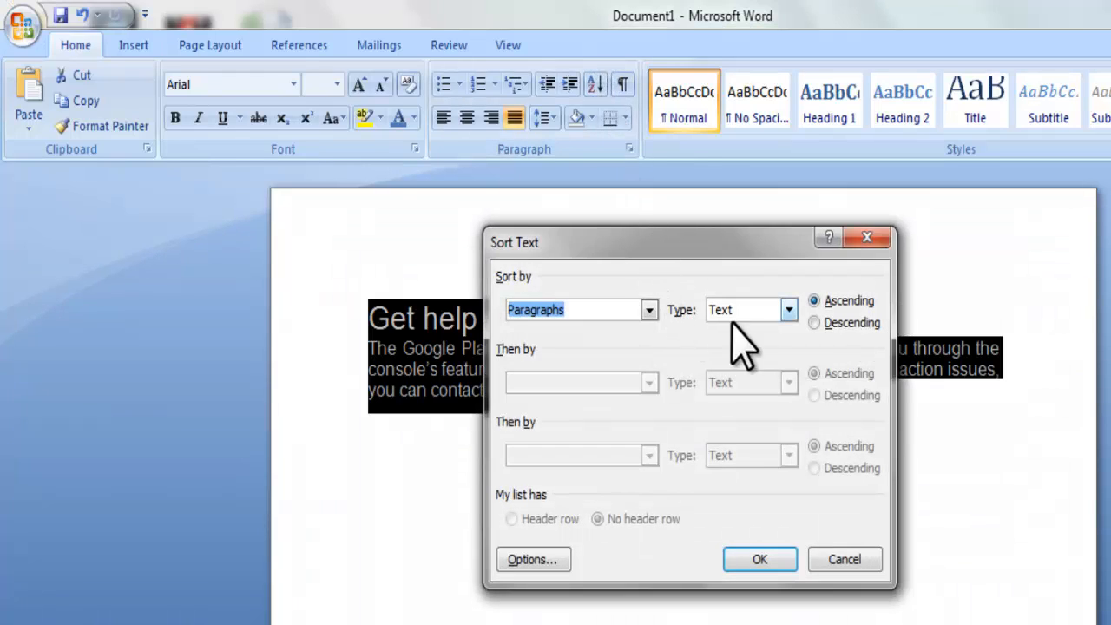
click(815, 323)
click(760, 559)
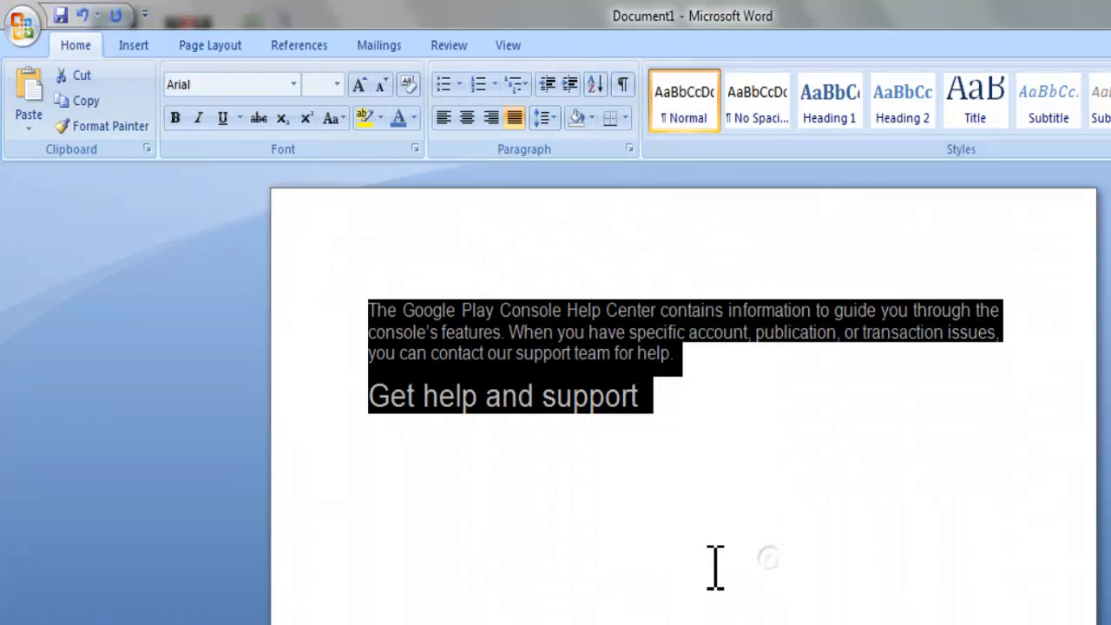
click(695, 566)
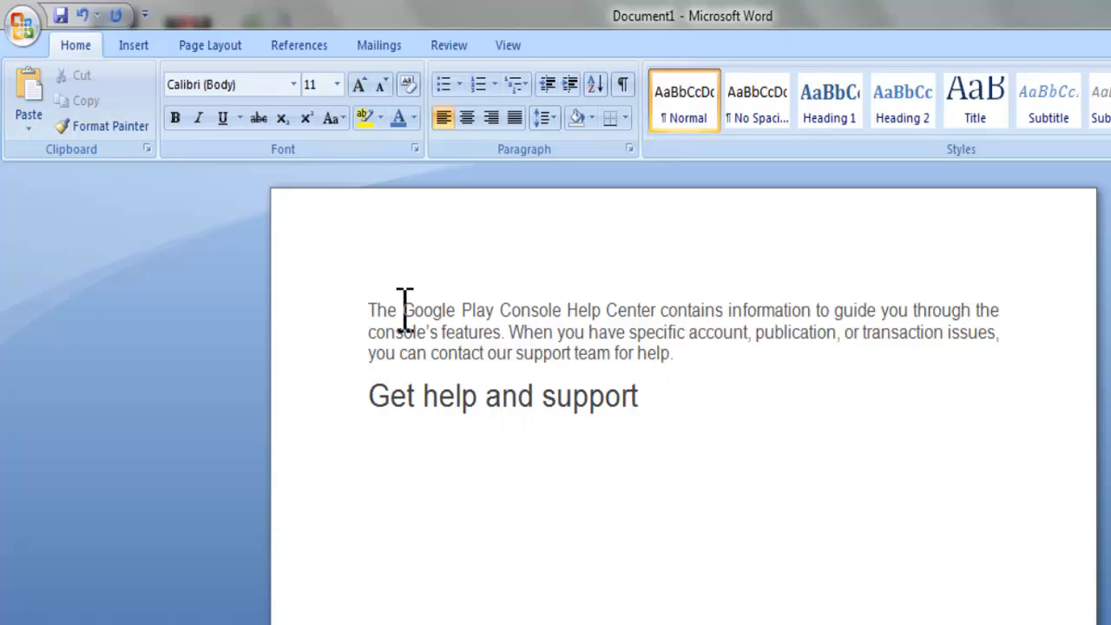
- Sort the Google Play Console paragraph, the heading and the blank line below them in ascending order
drag(398, 310, 361, 310)
click(375, 330)
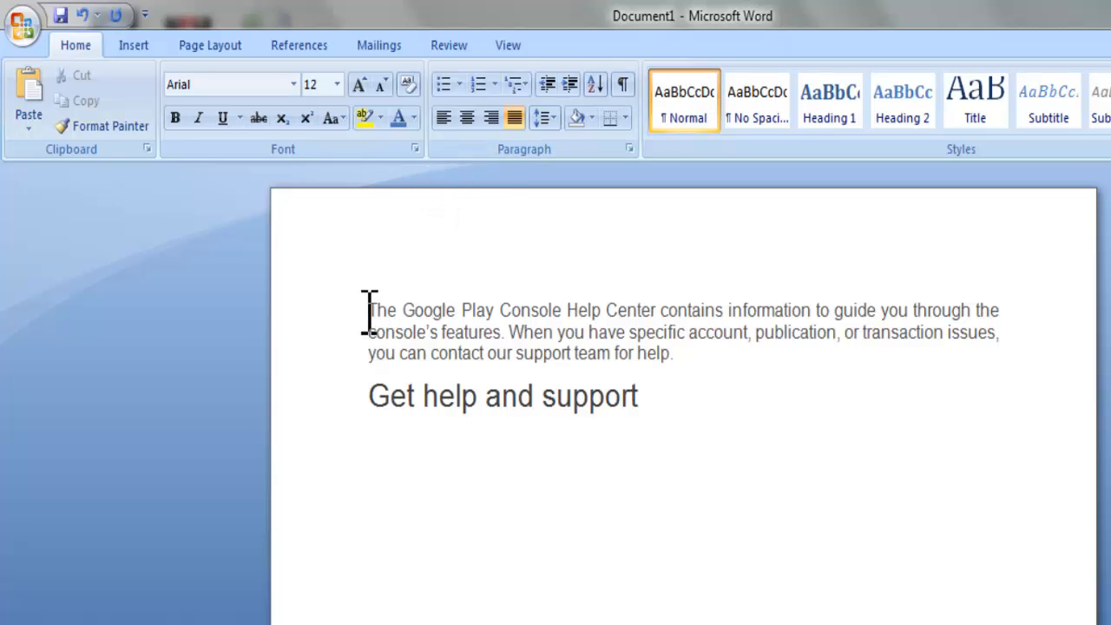
drag(369, 317, 640, 424)
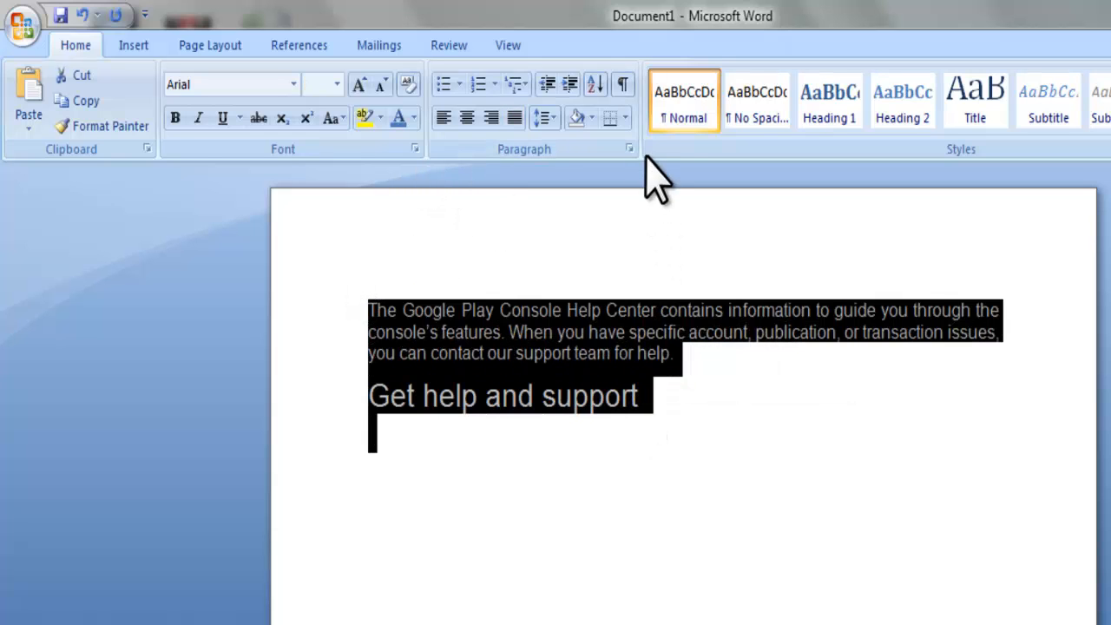
click(596, 85)
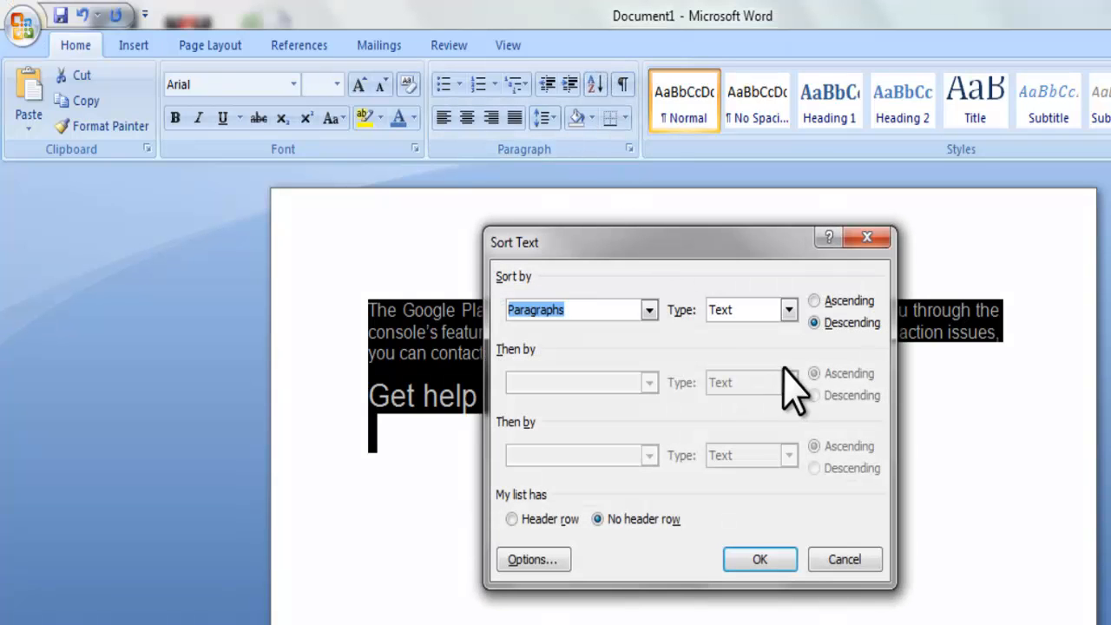
double_click(814, 302)
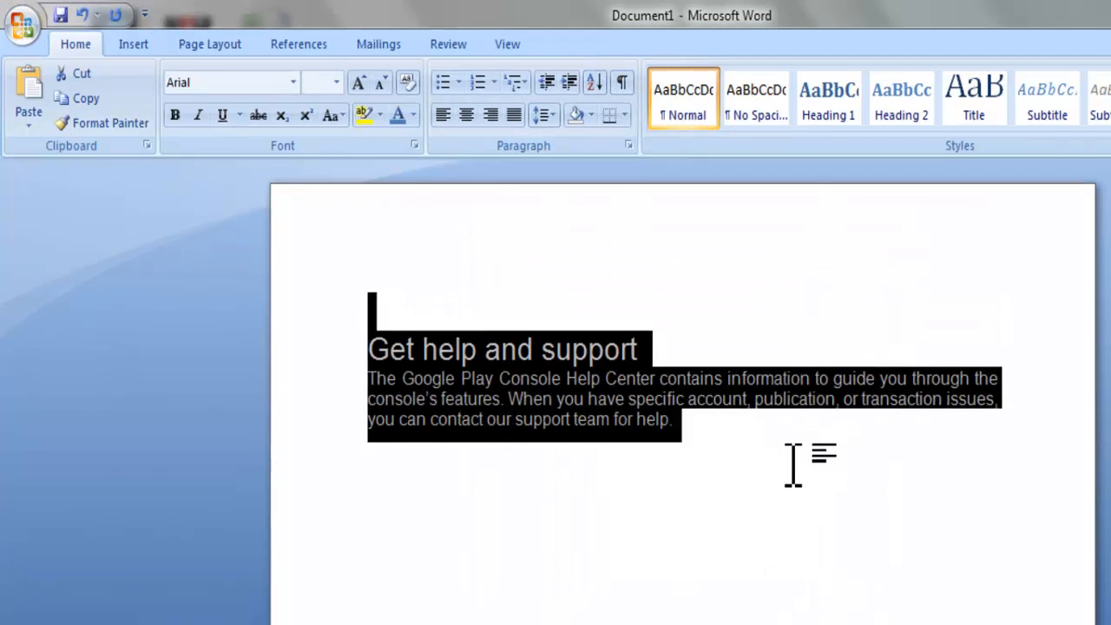
click(725, 389)
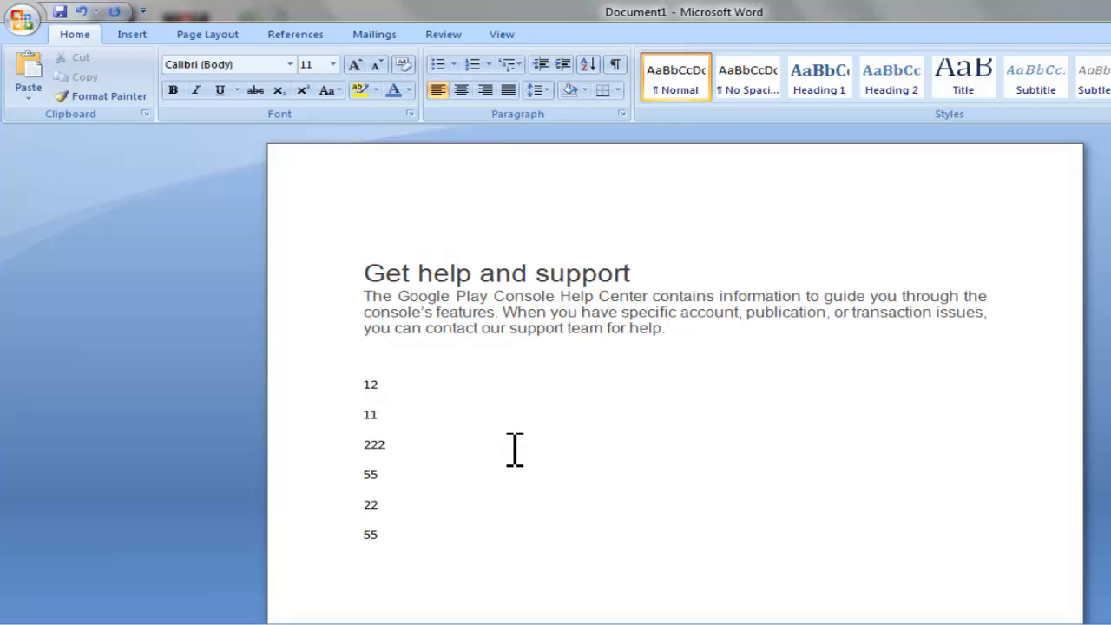
- Sort the six numbers below the paragraph by the Number type in ascending order and check their new order
drag(363, 382, 425, 565)
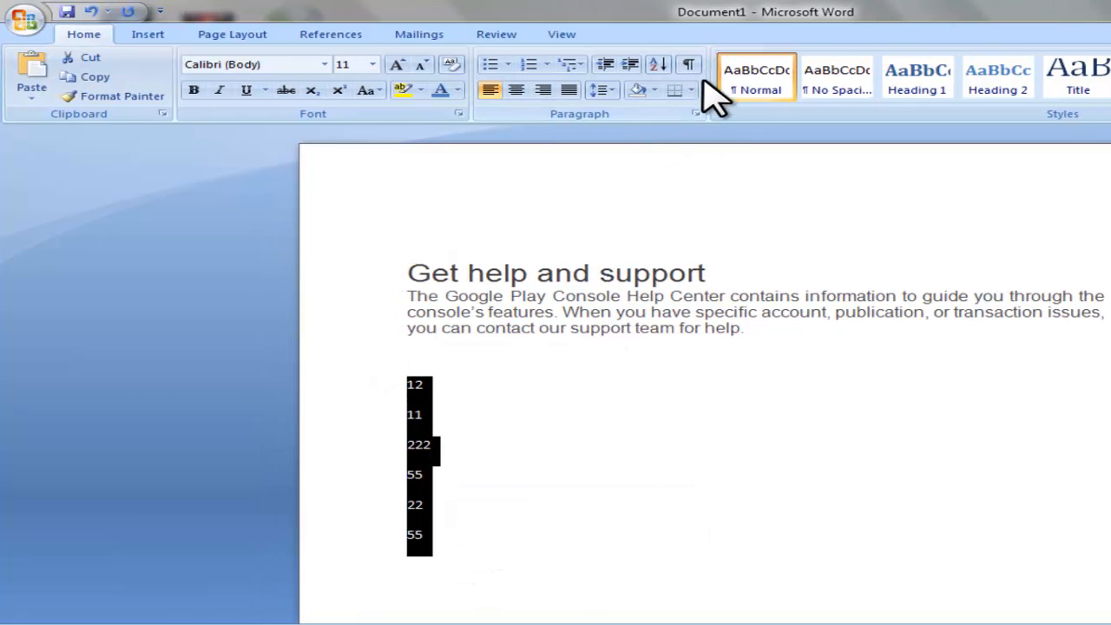
click(659, 65)
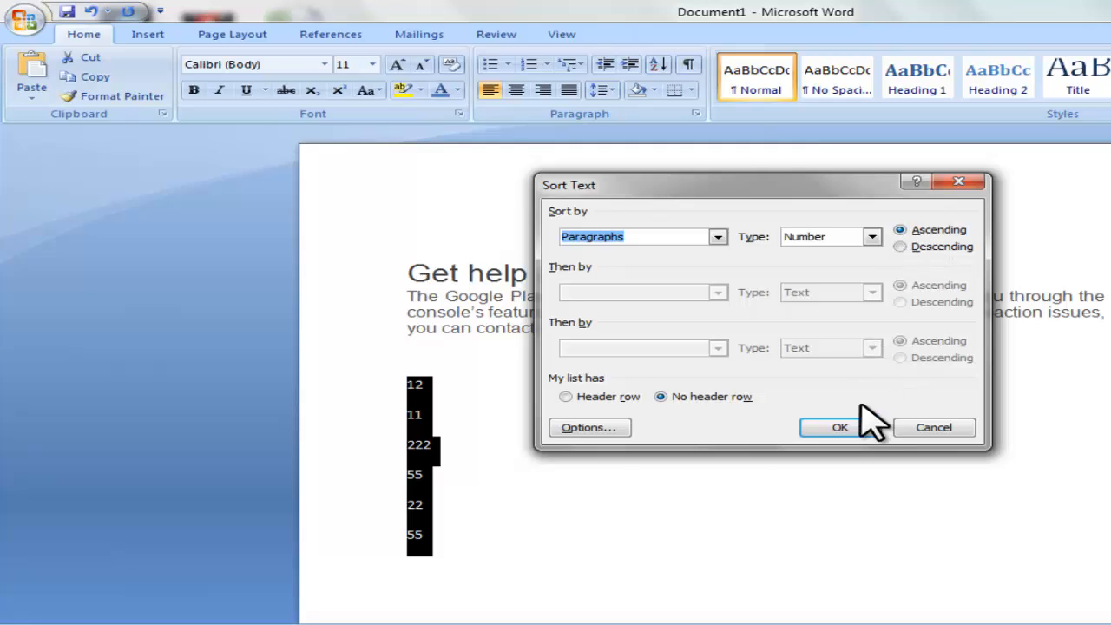
click(849, 429)
click(602, 490)
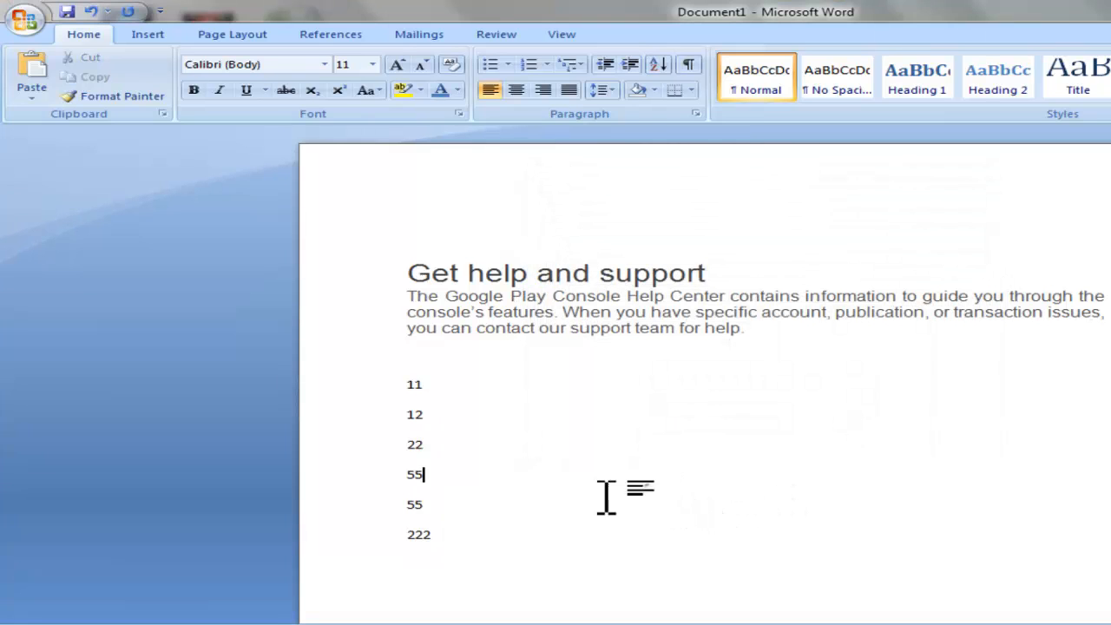
mouse_move(411, 384)
mouse_down()
mouse_move(436, 389)
mouse_move(414, 417)
mouse_move(435, 420)
mouse_up()
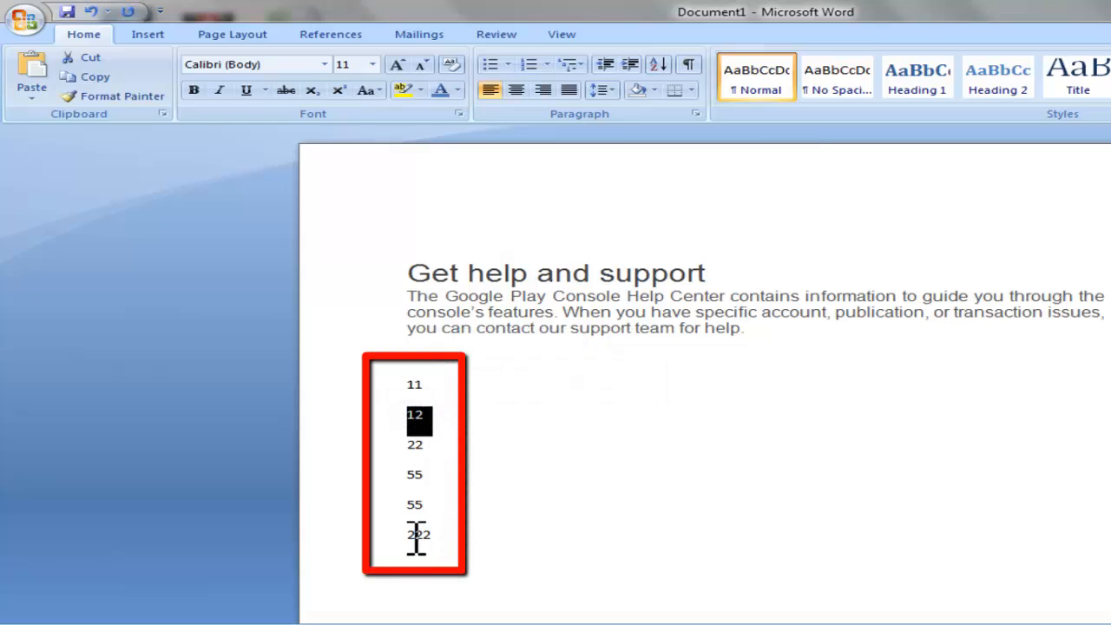
drag(417, 538, 550, 540)
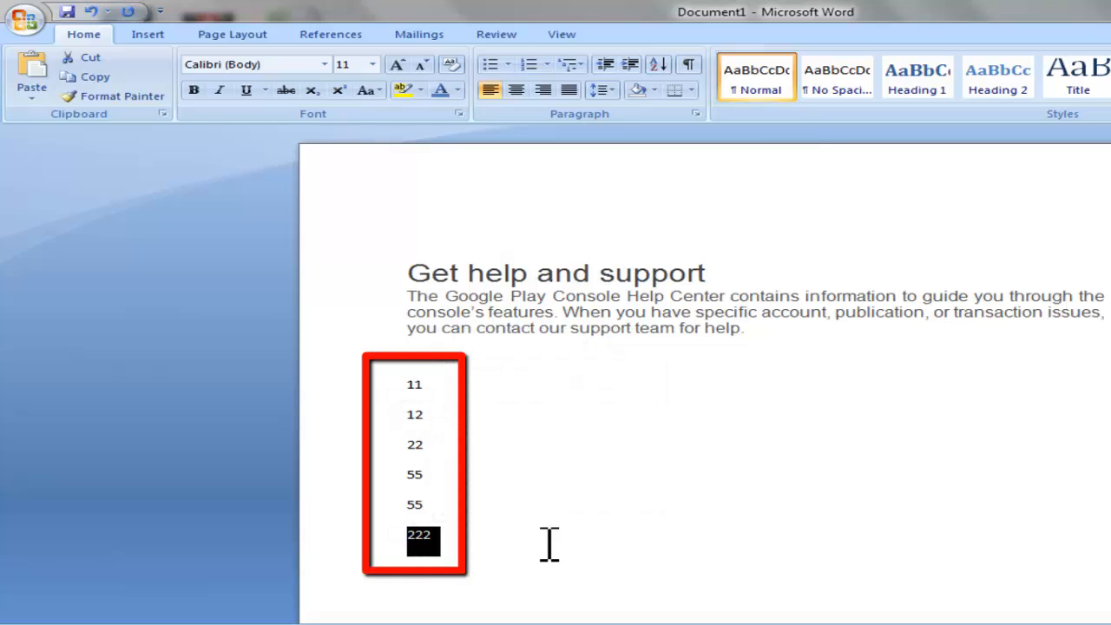
click(690, 436)
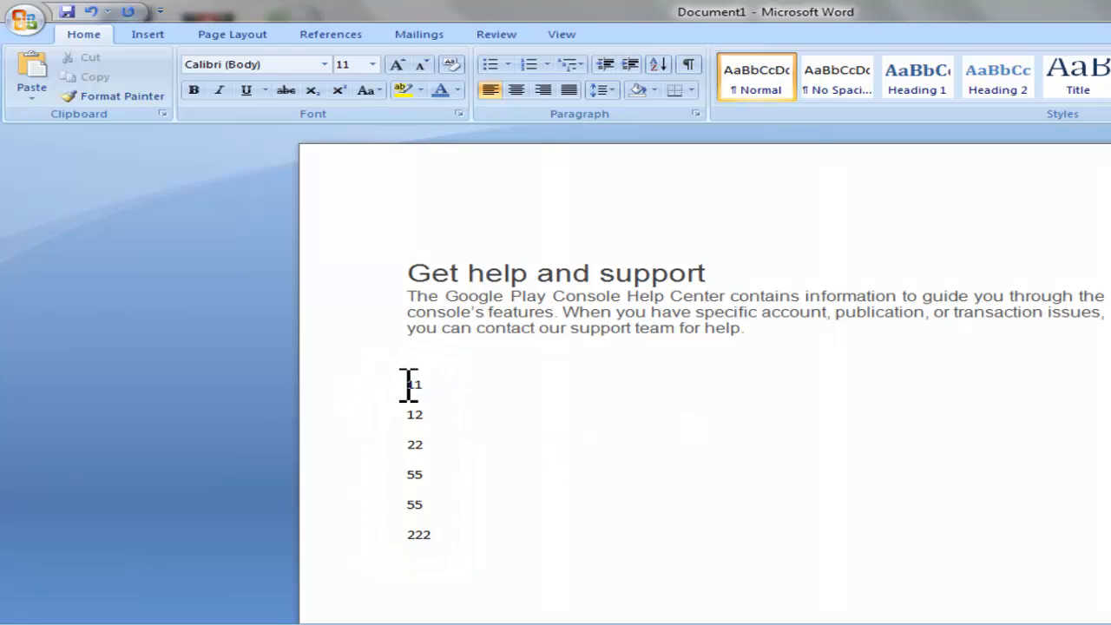
- Highlight the numbers 12, 22, 55 and 55 in yellow, and sort all six numbers by the Number type in descending order
drag(408, 386, 471, 511)
click(560, 497)
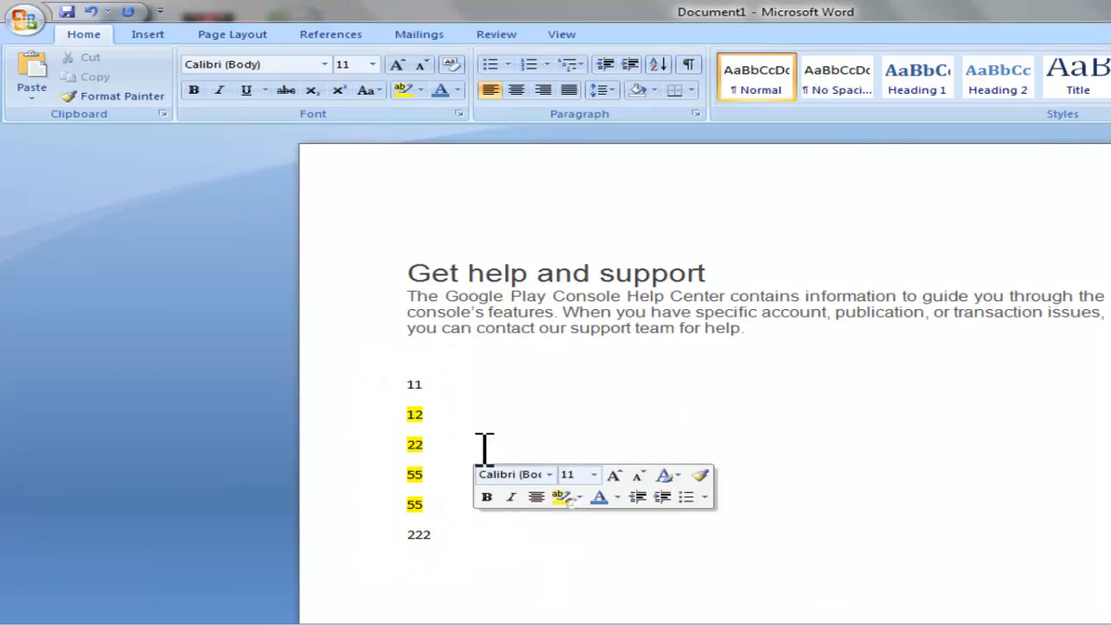
drag(410, 384, 442, 537)
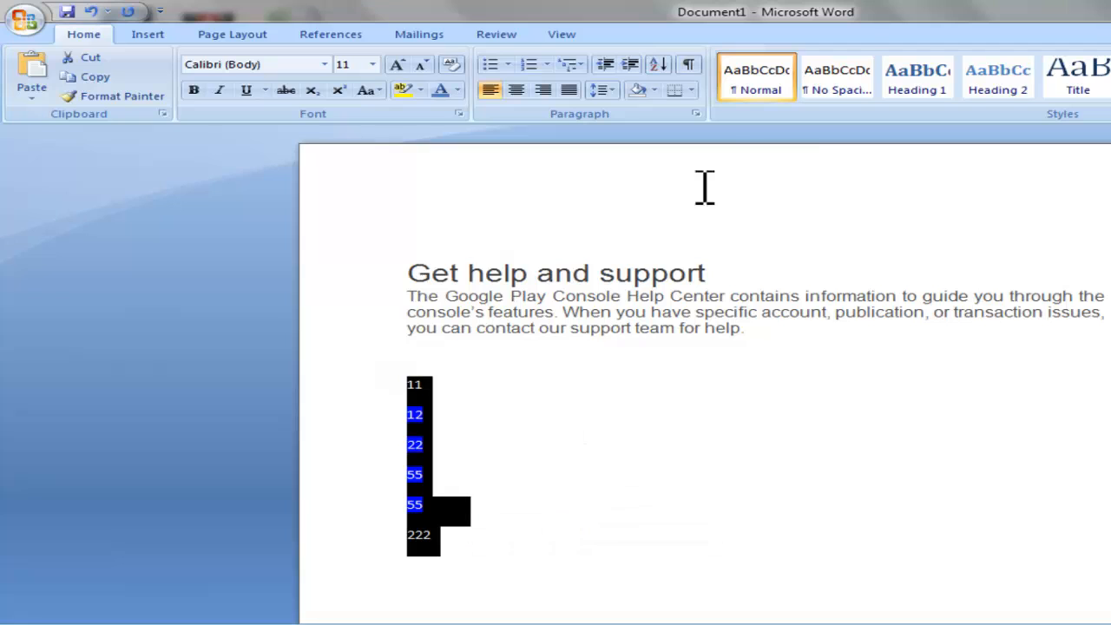
click(659, 64)
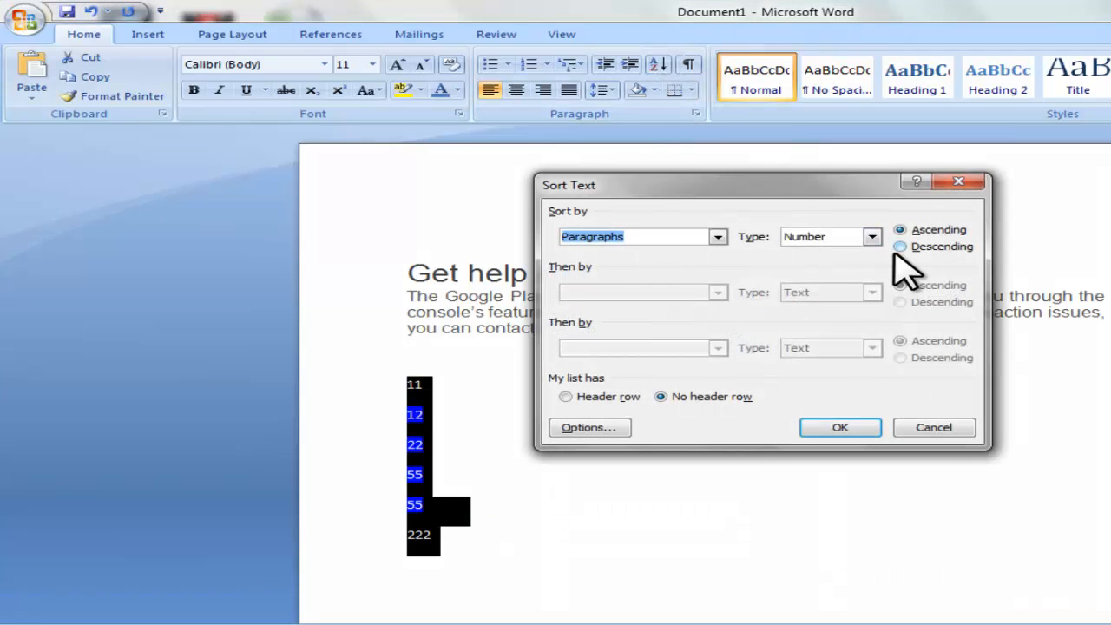
click(901, 246)
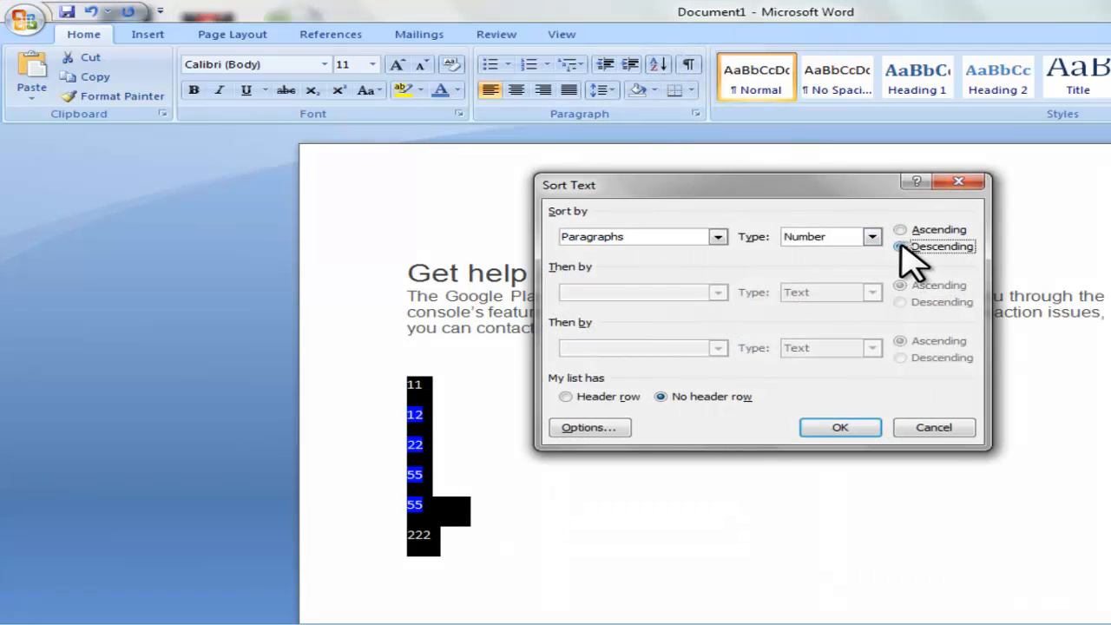
click(839, 428)
click(781, 500)
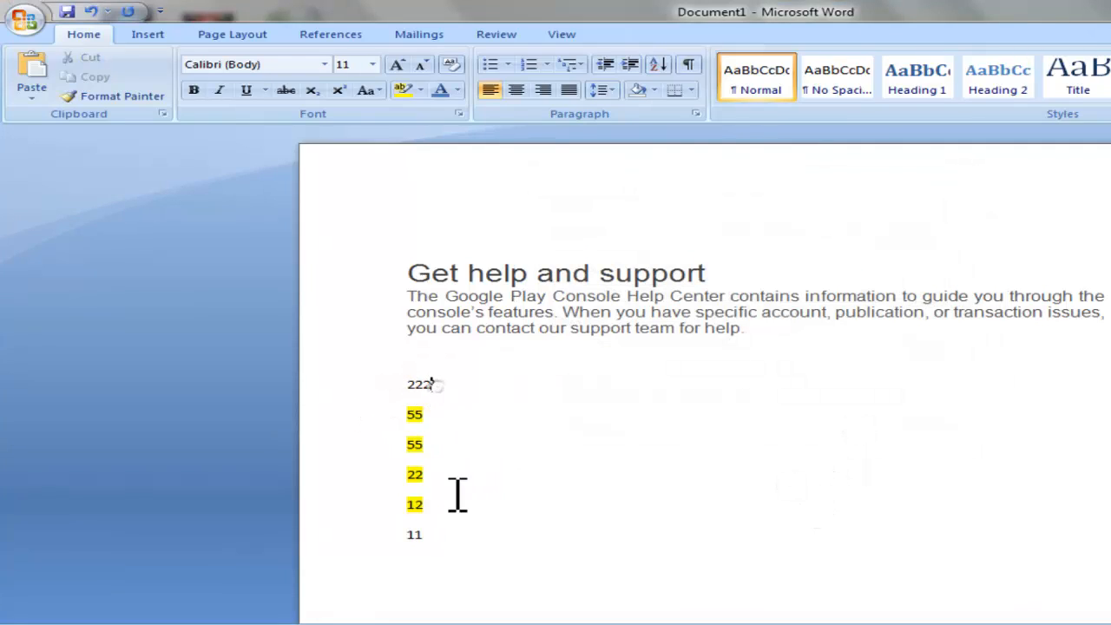
drag(427, 540, 658, 527)
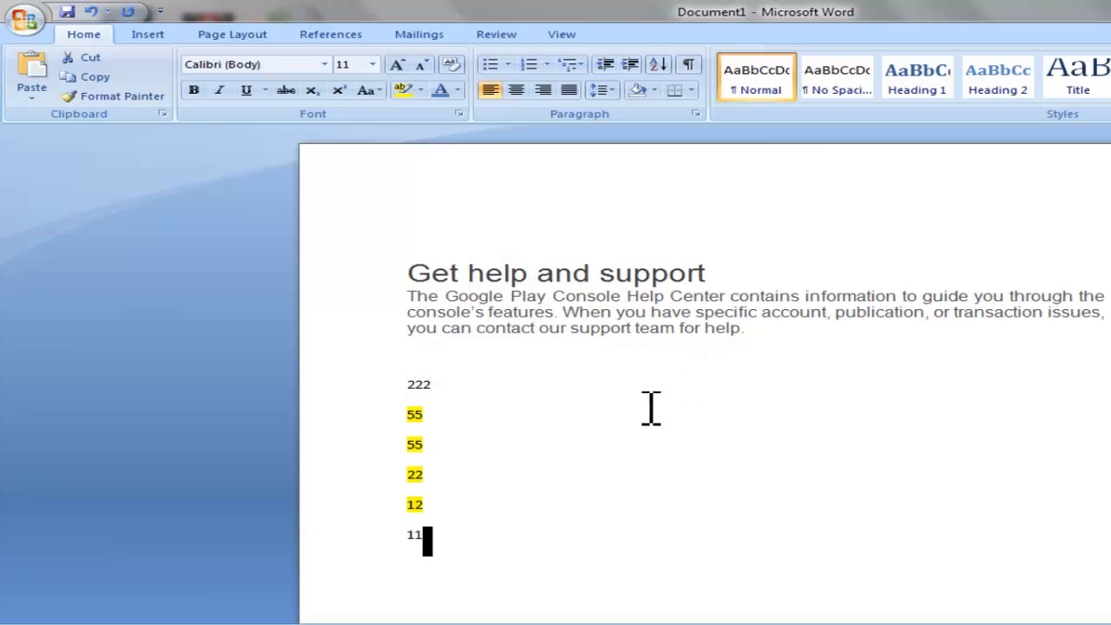
- Try line spacings of 1.15 and 2.0 on the heading and the Google Play Console paragraph
drag(412, 272, 755, 328)
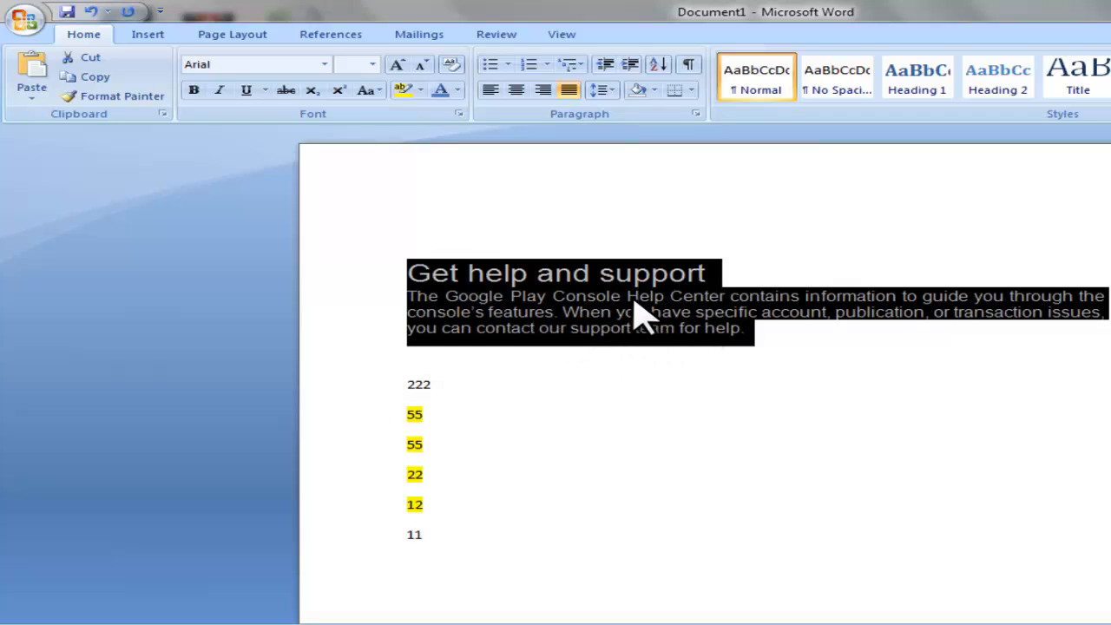
click(608, 92)
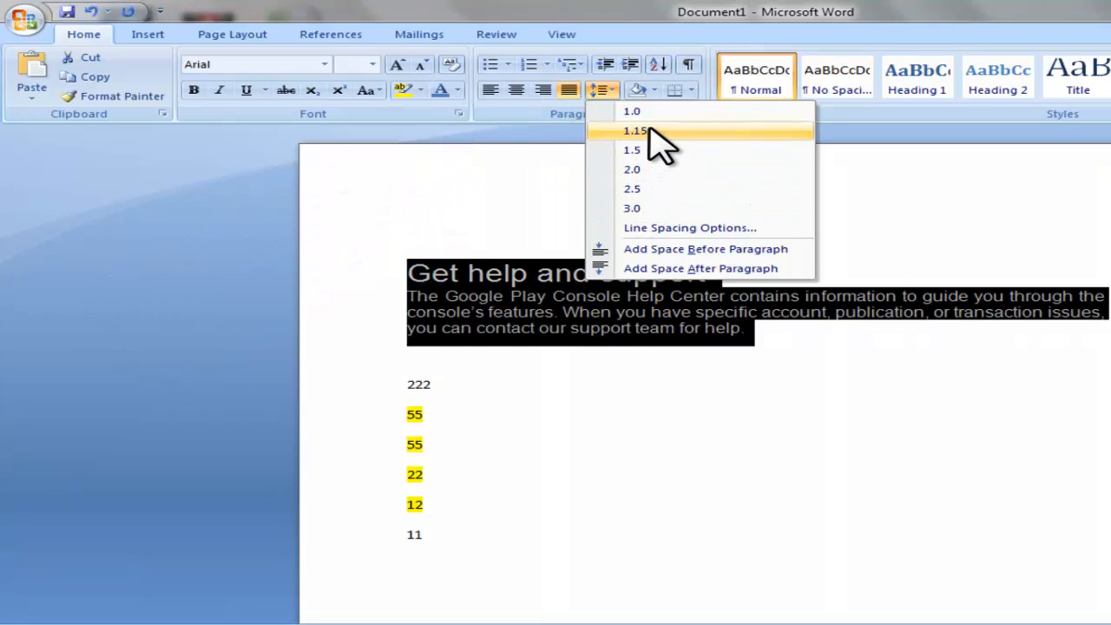
click(648, 132)
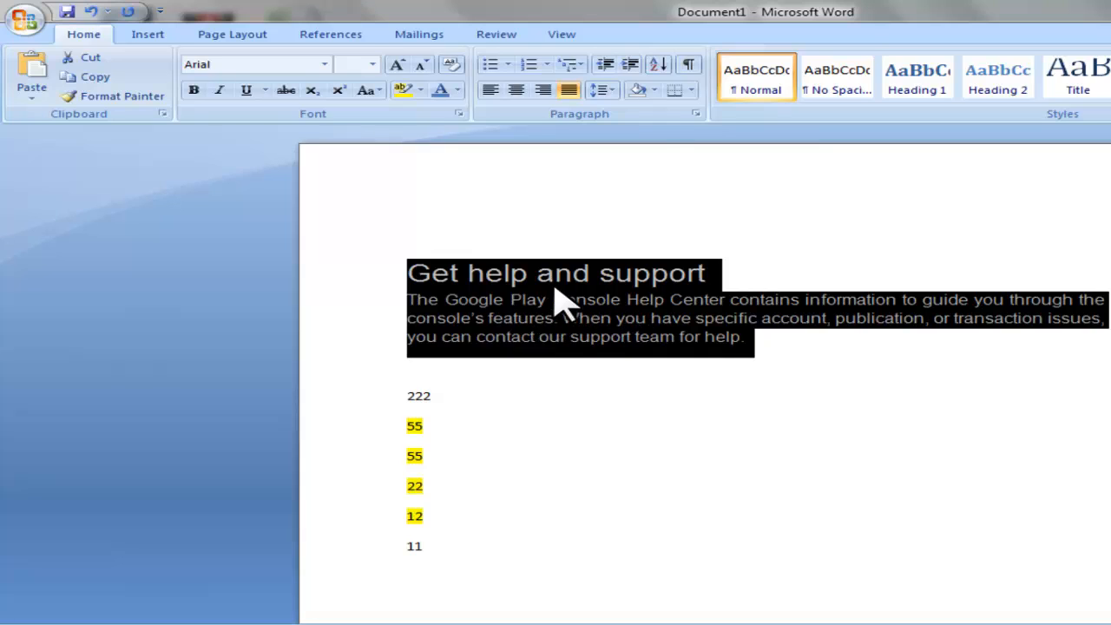
click(607, 90)
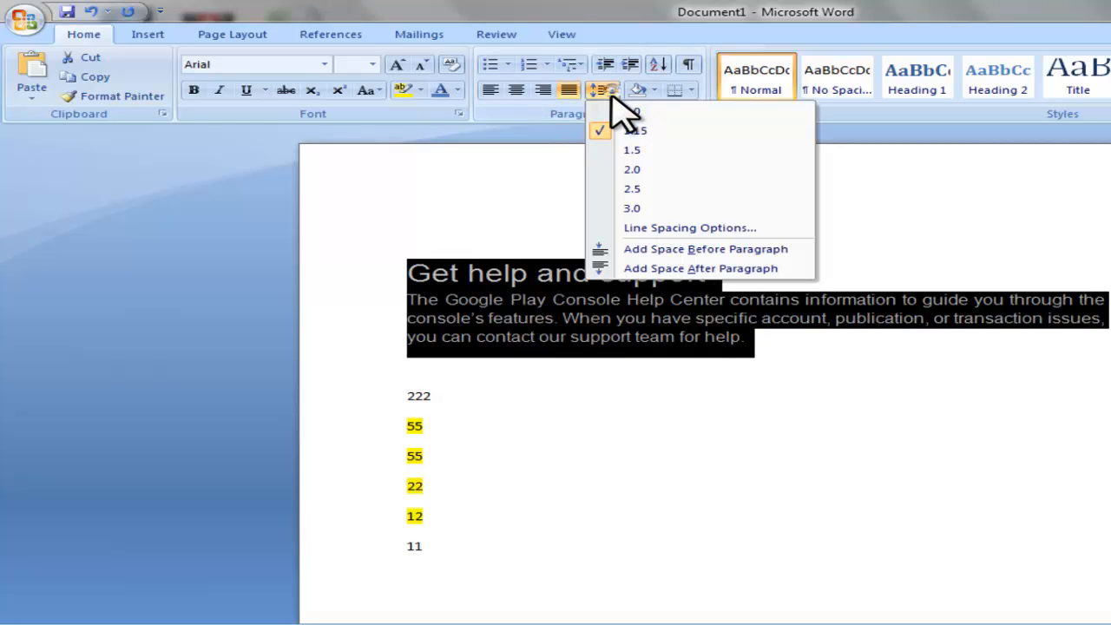
click(621, 170)
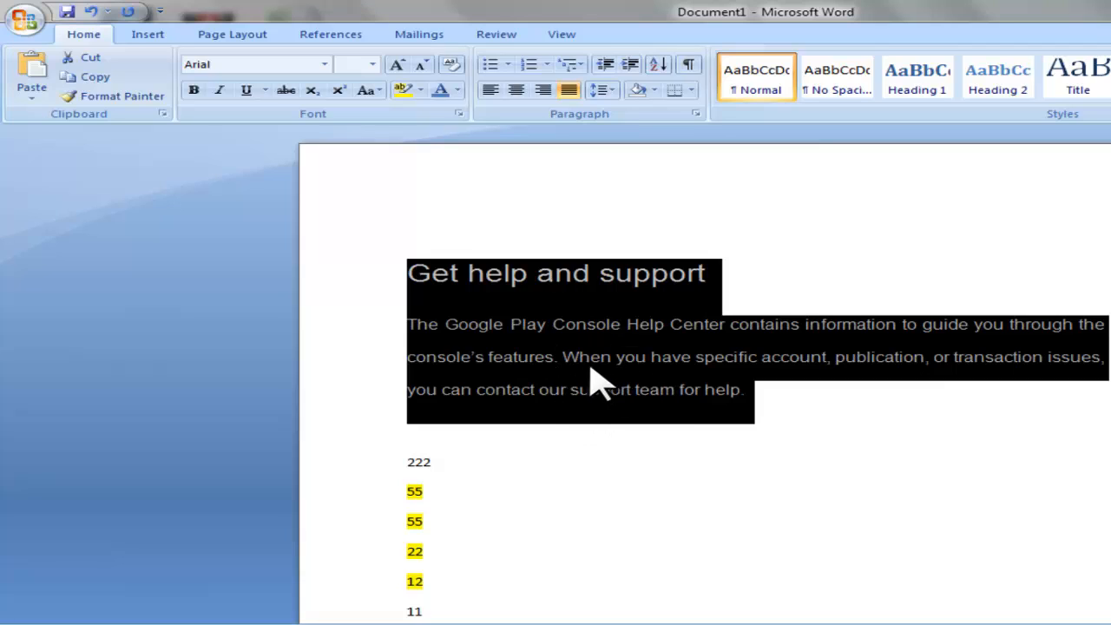
- Set the line spacing of the heading and the Google Play Console paragraph to 1.0
click(613, 89)
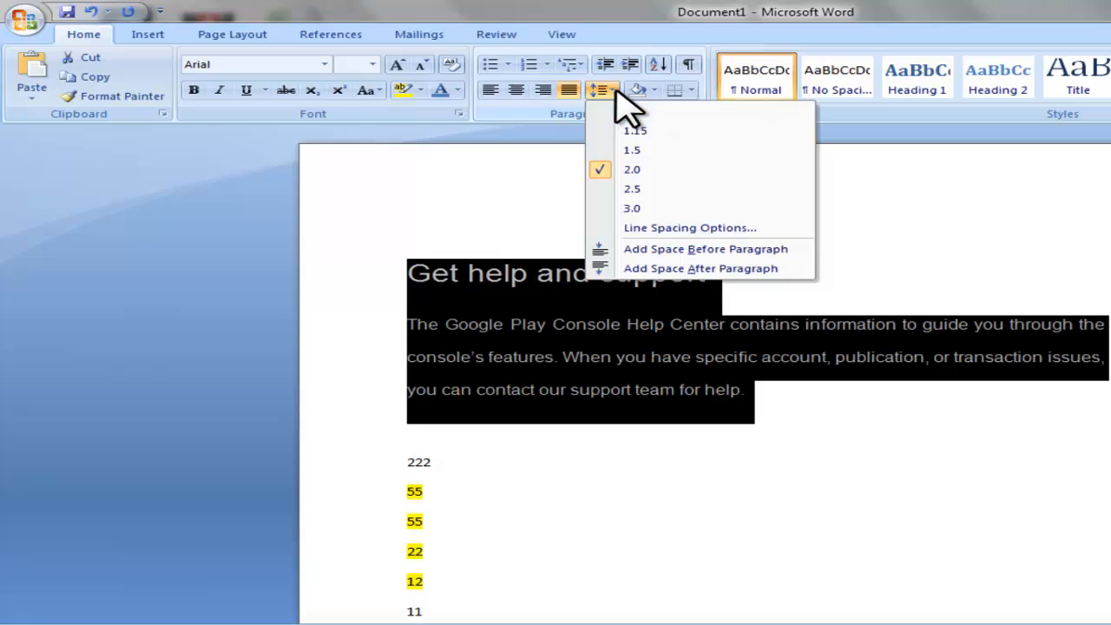
click(617, 113)
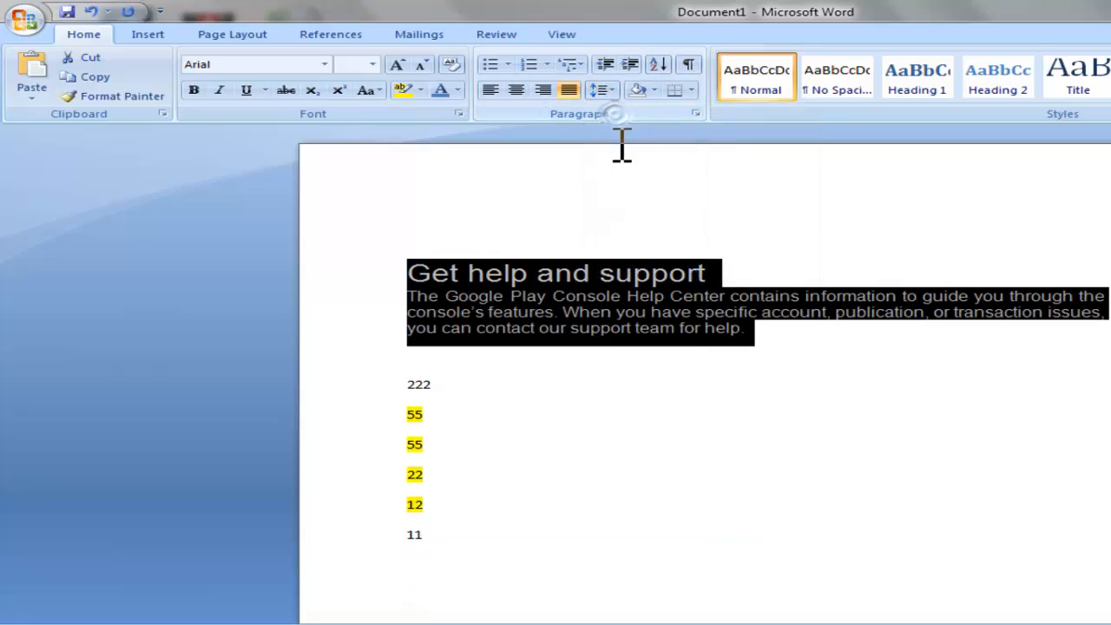
click(644, 402)
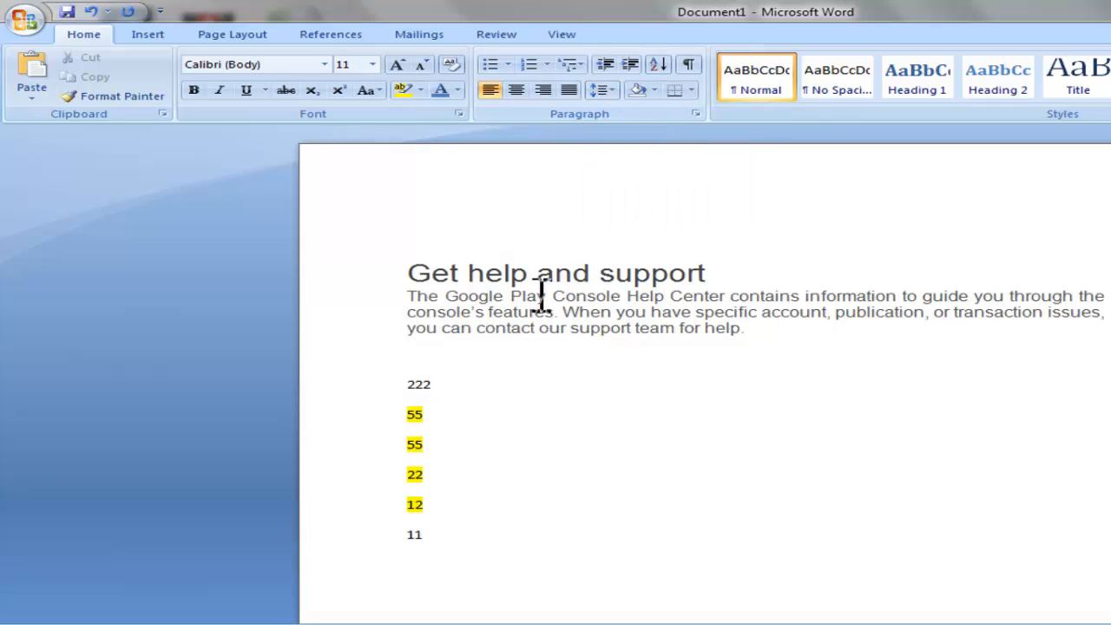
- Shade the heading and the Google Play Console paragraph with the theme color Dark Blue, Text 2, Lighter 60%
drag(413, 269, 744, 336)
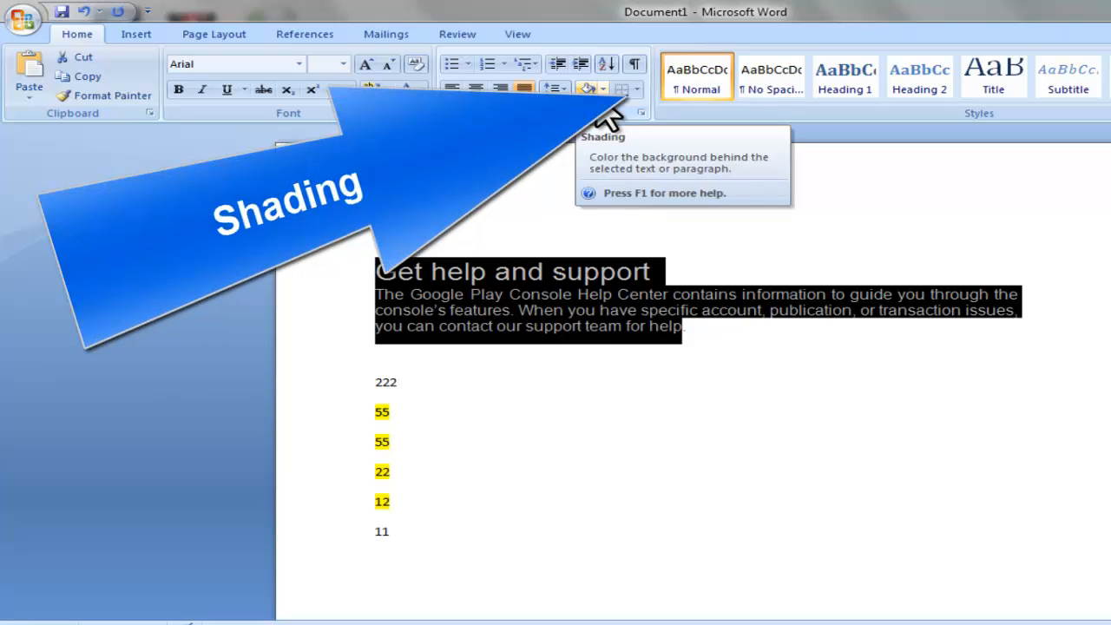
click(603, 90)
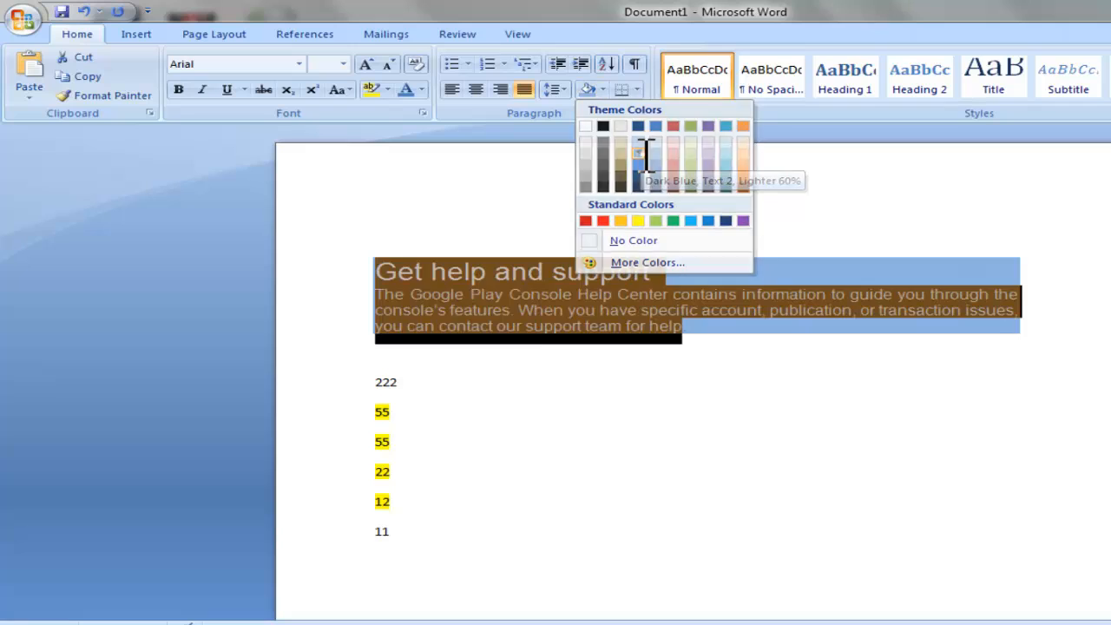
click(643, 156)
click(736, 359)
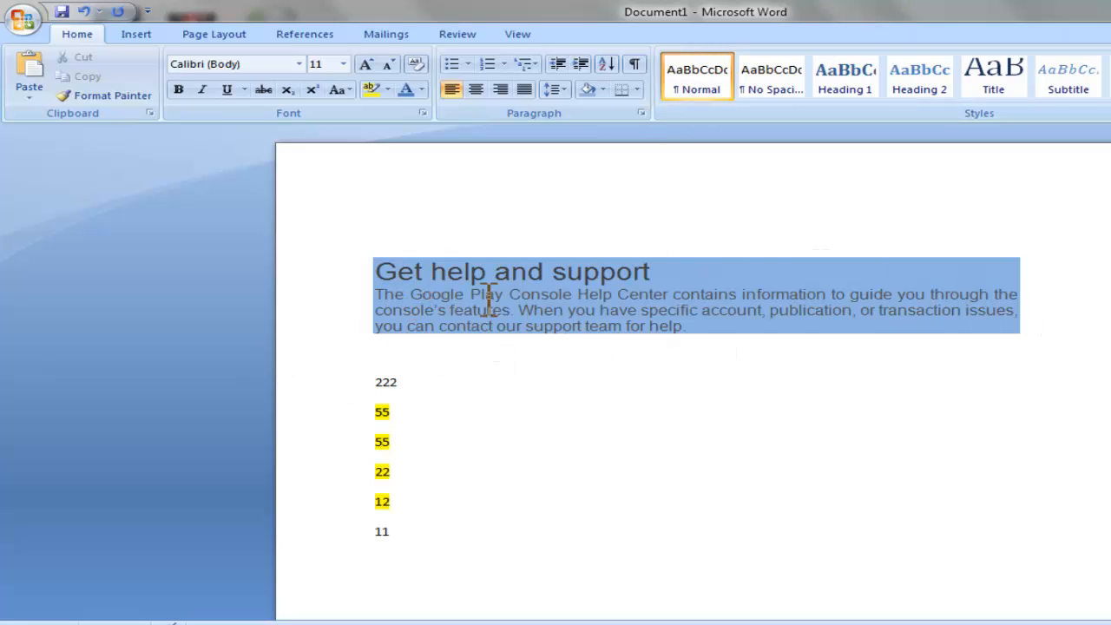
- Apply Outside Borders around the shaded heading and paragraph
drag(384, 269, 682, 340)
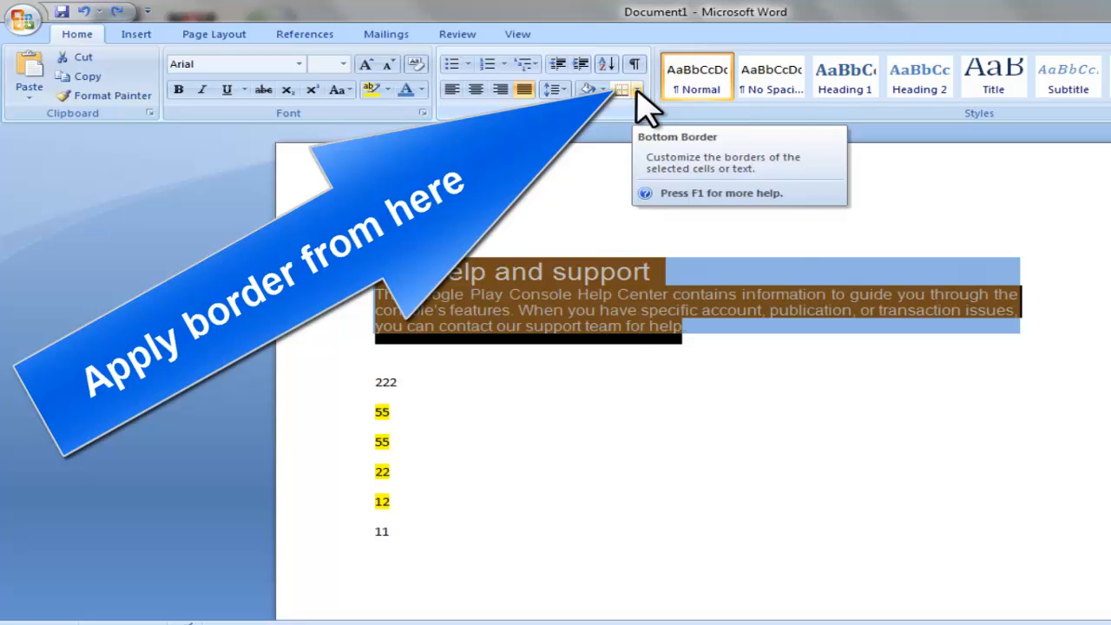
click(638, 90)
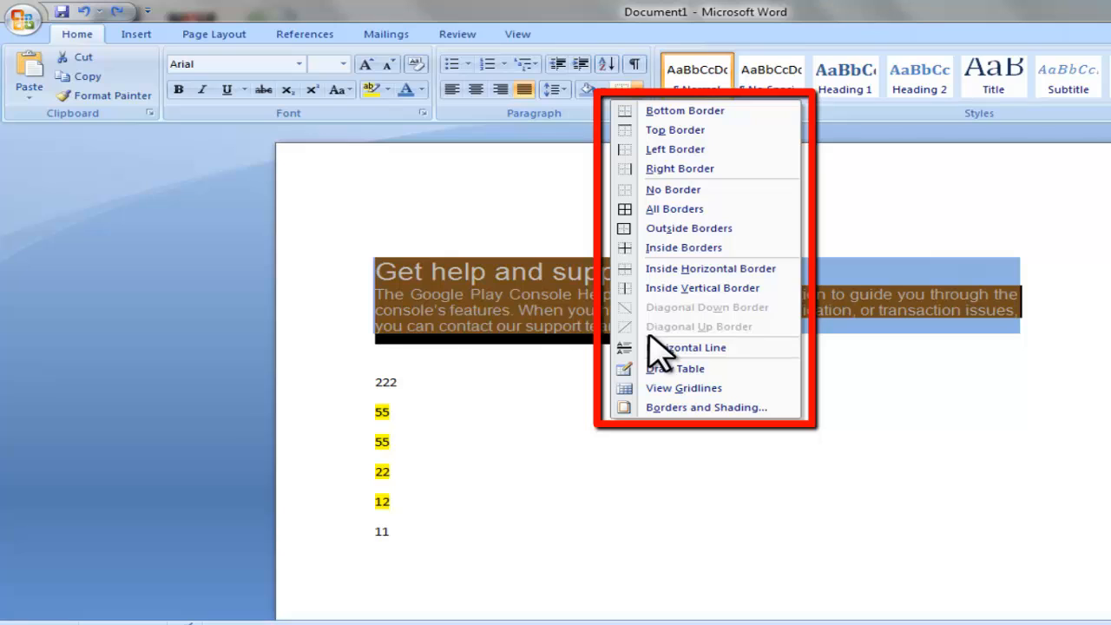
click(681, 228)
click(791, 501)
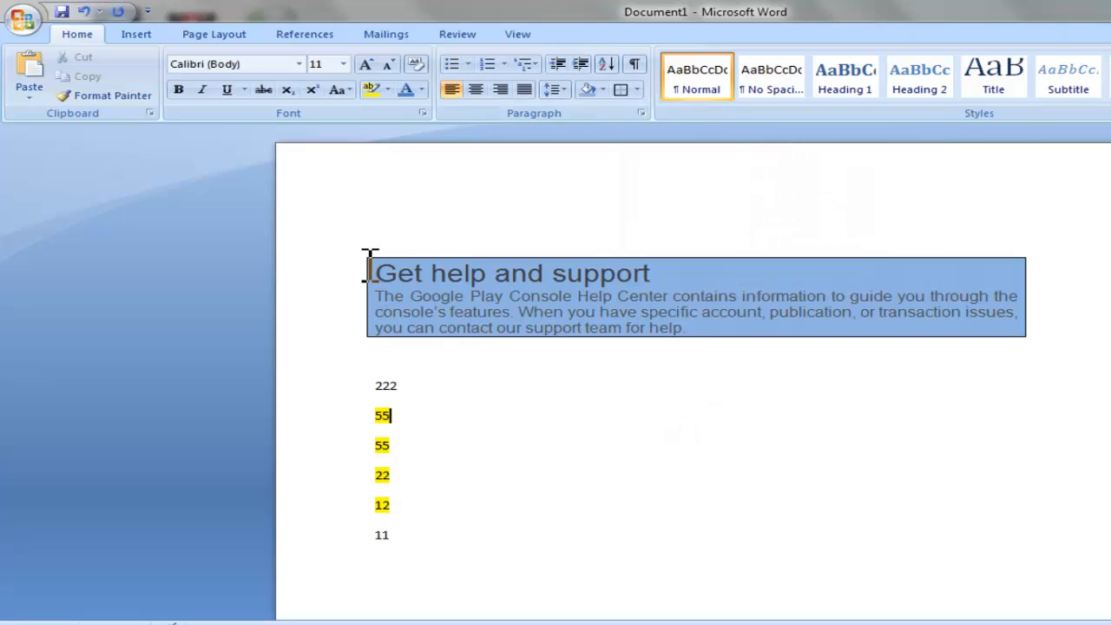
- Show the paragraph marks and other hidden formatting symbols in the document, and examine the mark above the heading
drag(375, 272, 496, 535)
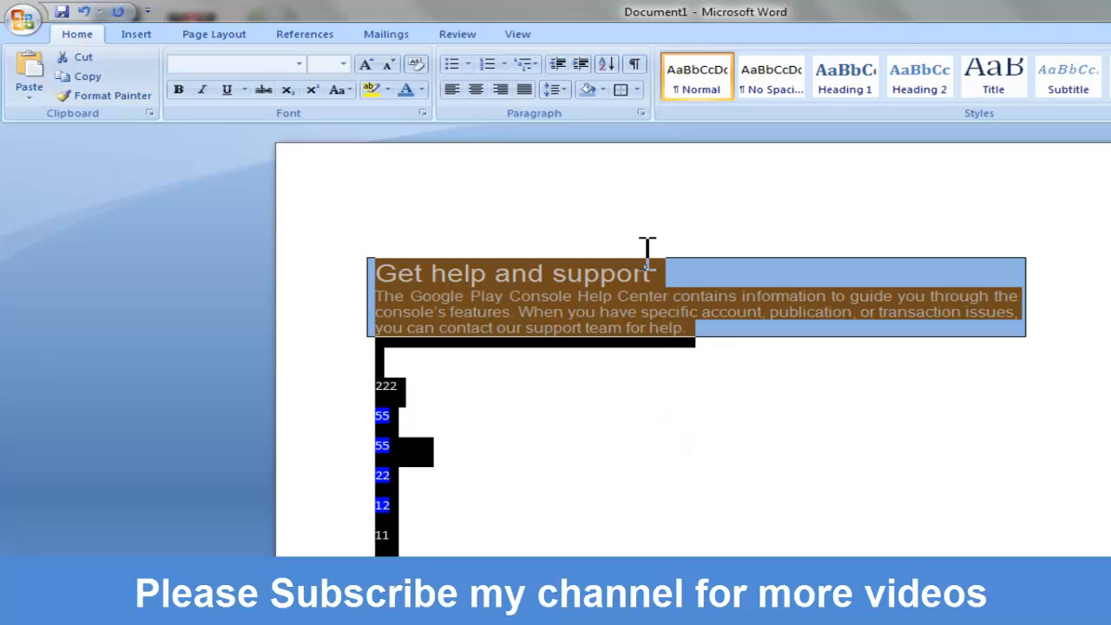
click(634, 65)
click(761, 554)
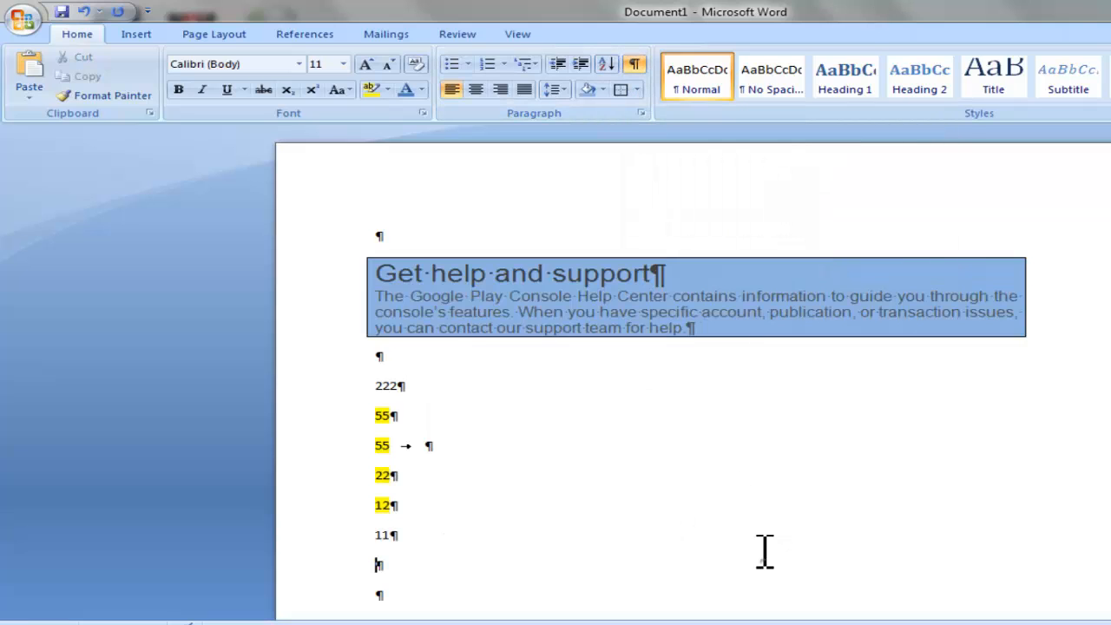
double_click(378, 234)
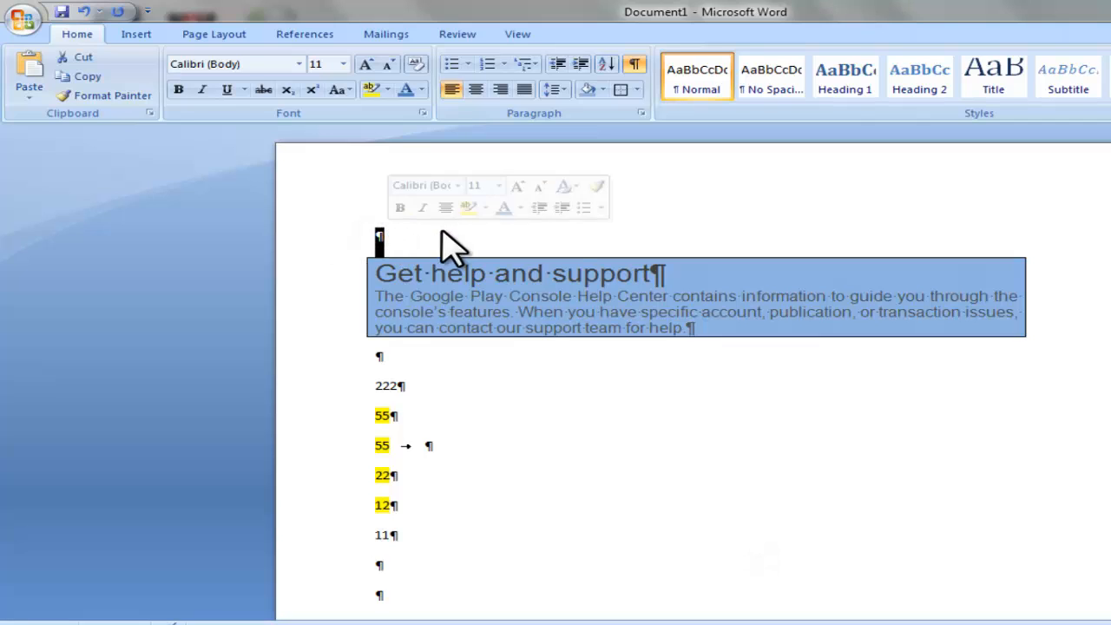
click(426, 244)
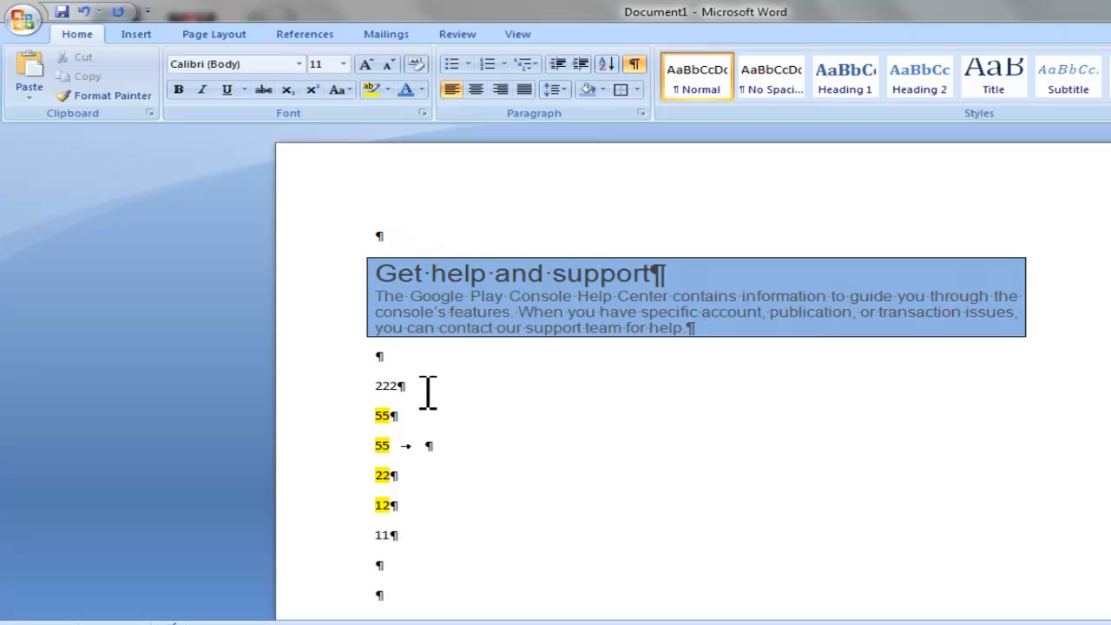